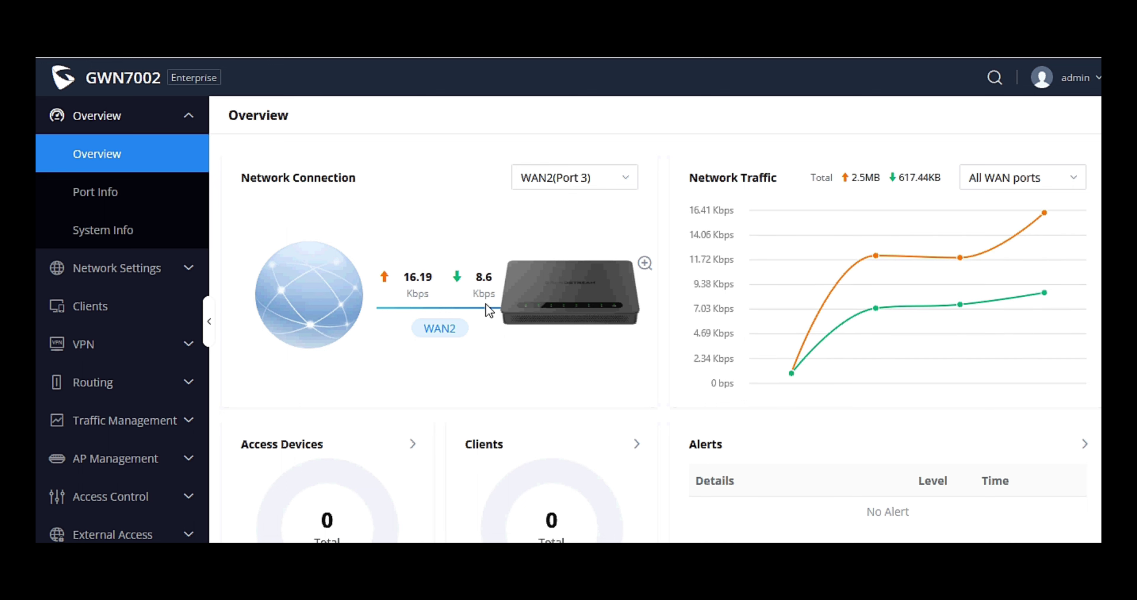
Scroll up and down the Overview dashboard to review it.
scroll(486, 303, down, 3)
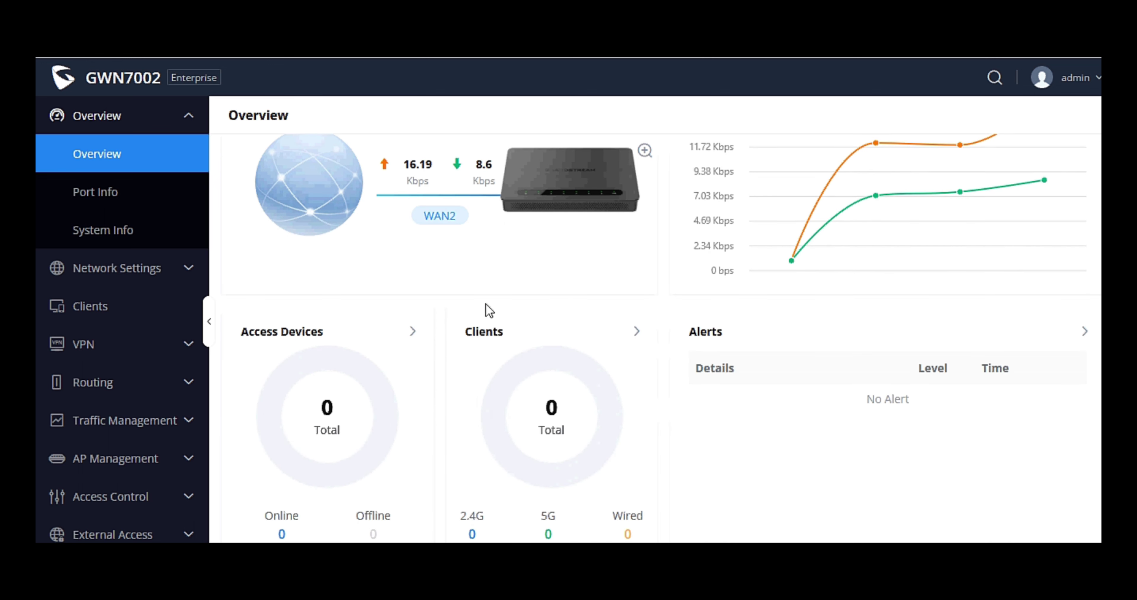
scroll(489, 310, up, 3)
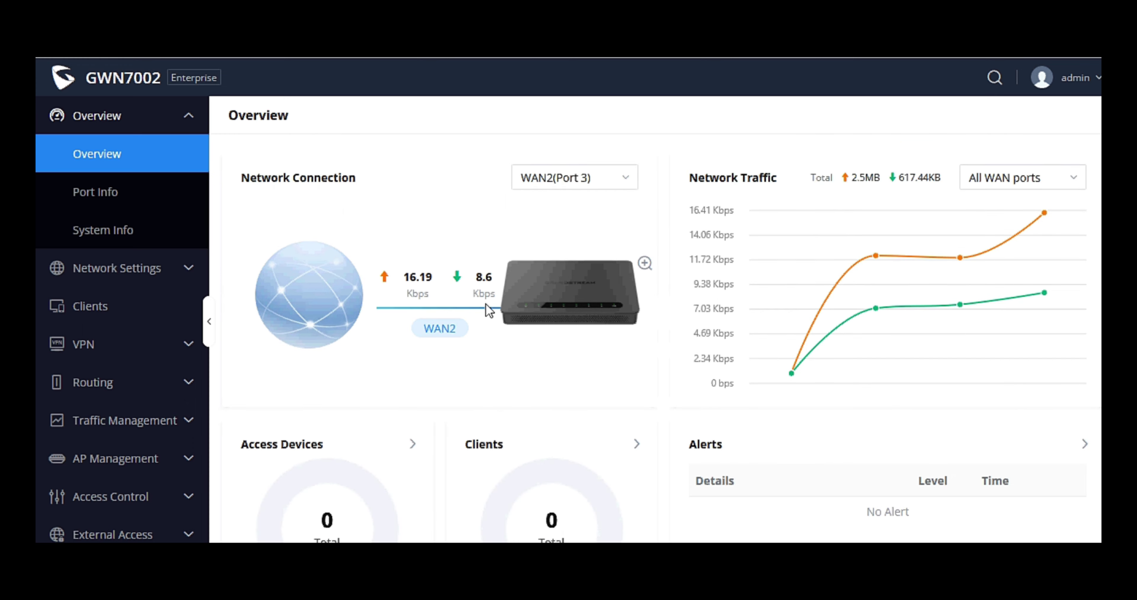
mouse_move(955, 289)
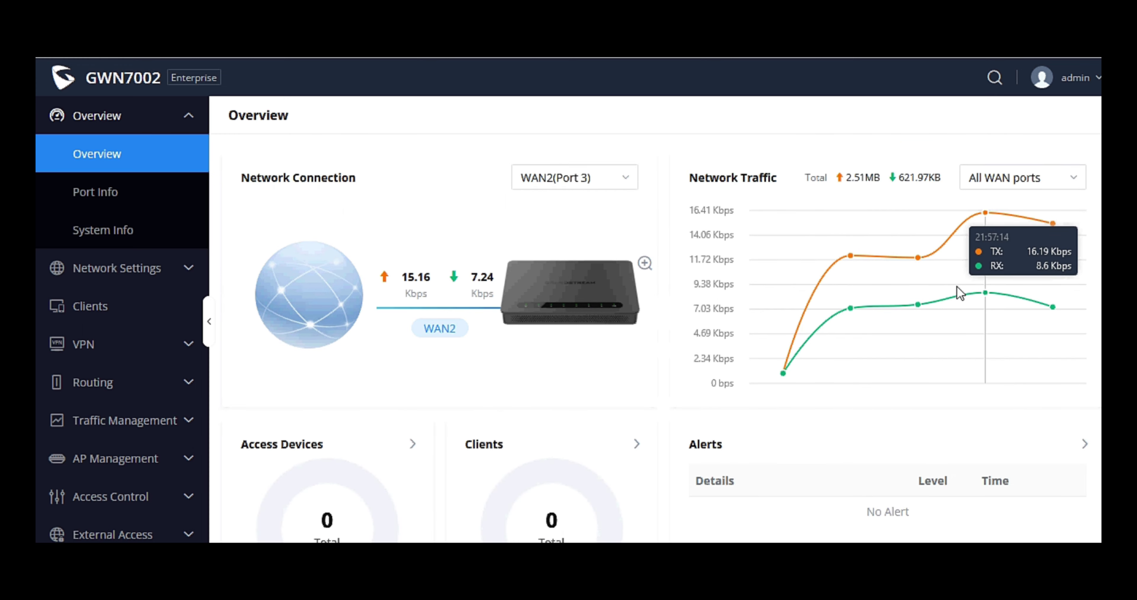
scroll(716, 340, down, 10)
scroll(715, 339, up, 3)
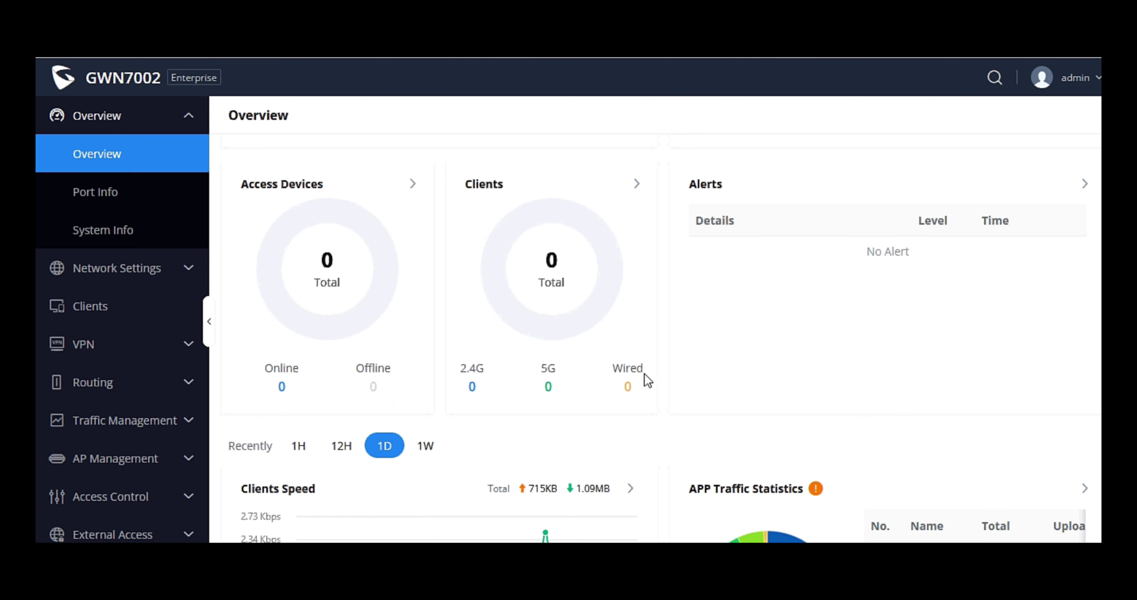
scroll(644, 373, down, 5)
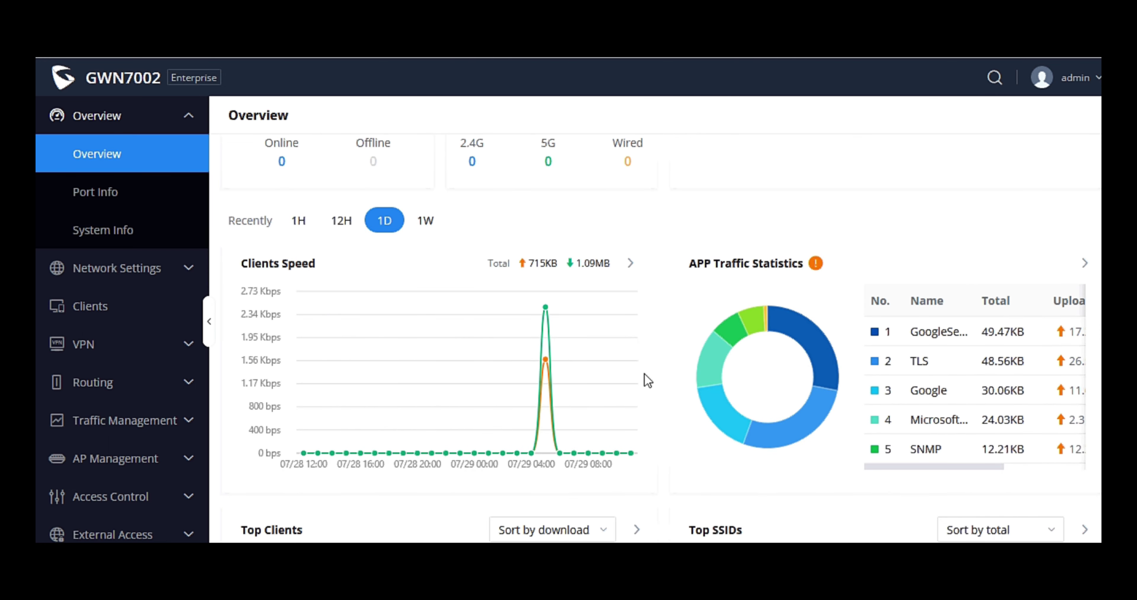
scroll(647, 379, down, 3)
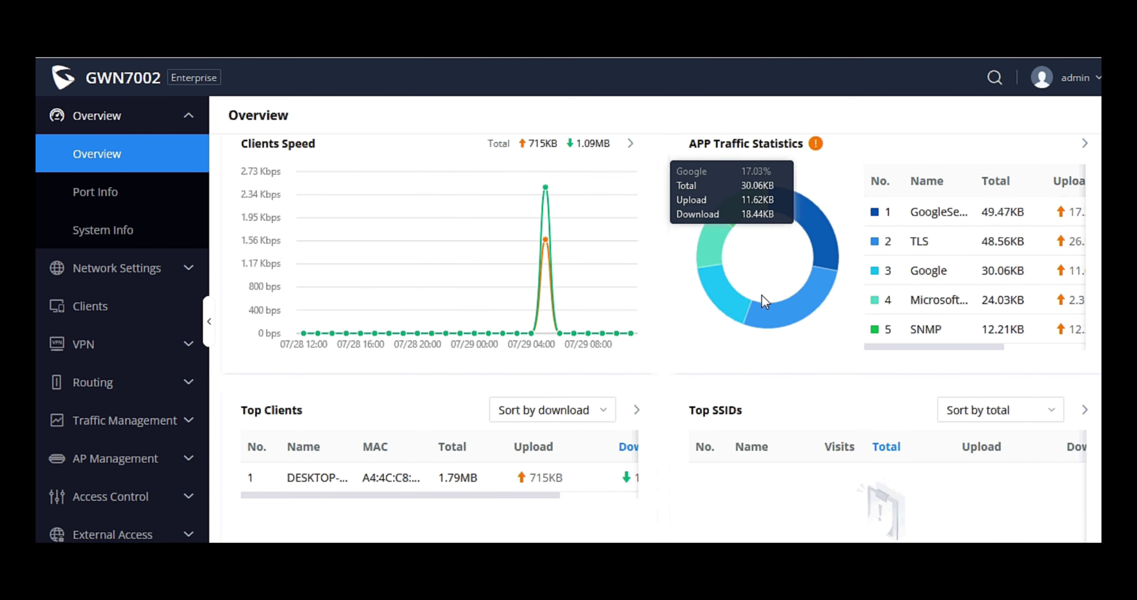
scroll(655, 342, down, 3)
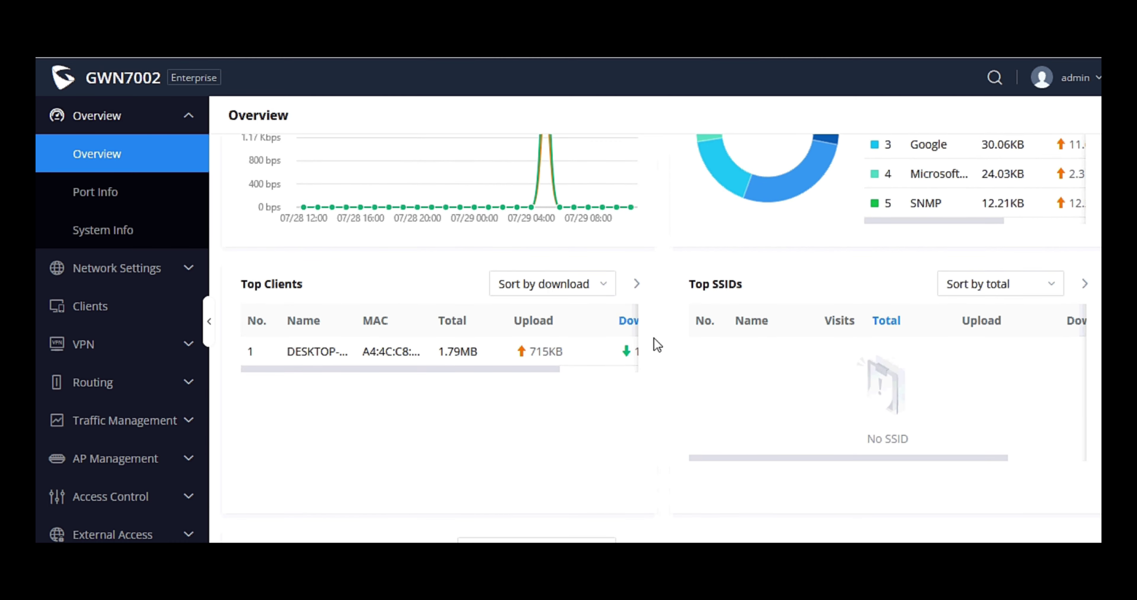
Open Port Info and scroll through WAN2's status, IPv4 and IPv6 details on port 3.
mouse_move(324, 184)
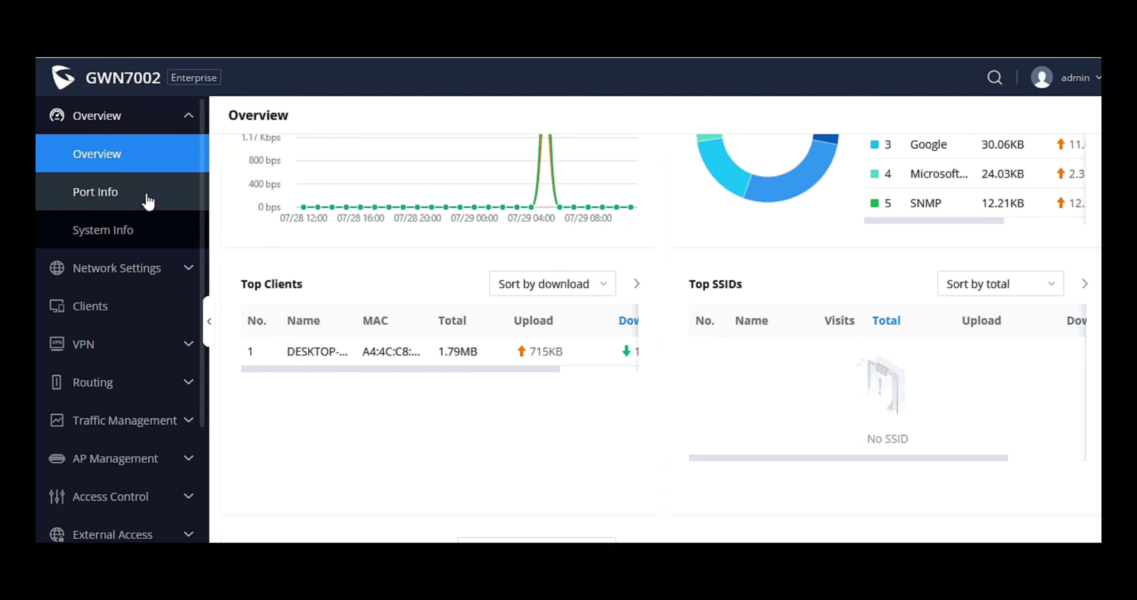
click(124, 198)
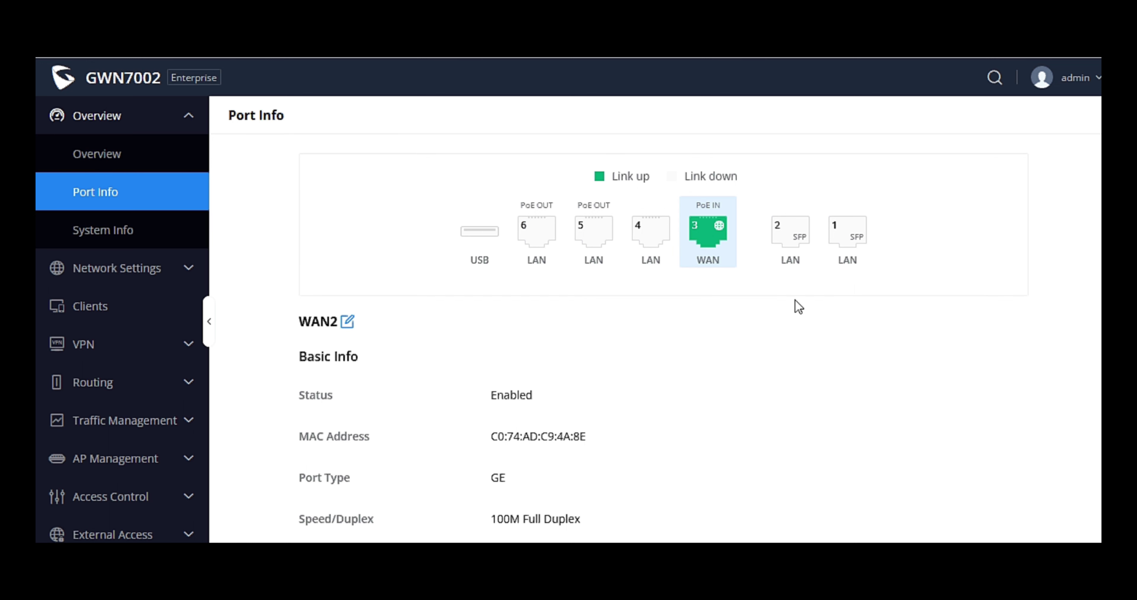
scroll(795, 304, down, 1)
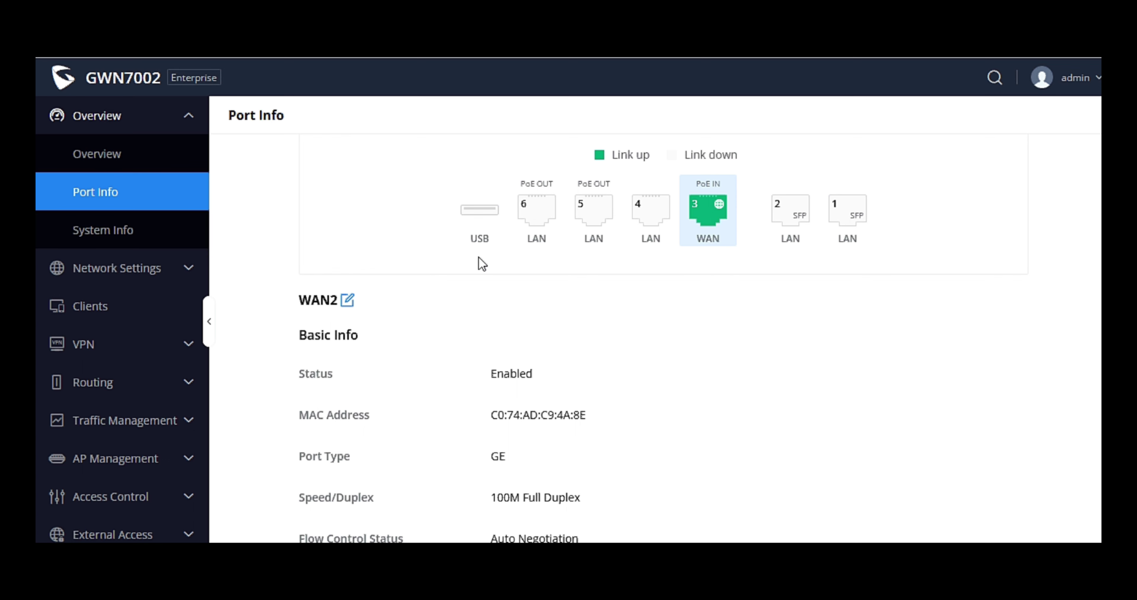
scroll(478, 261, down, 5)
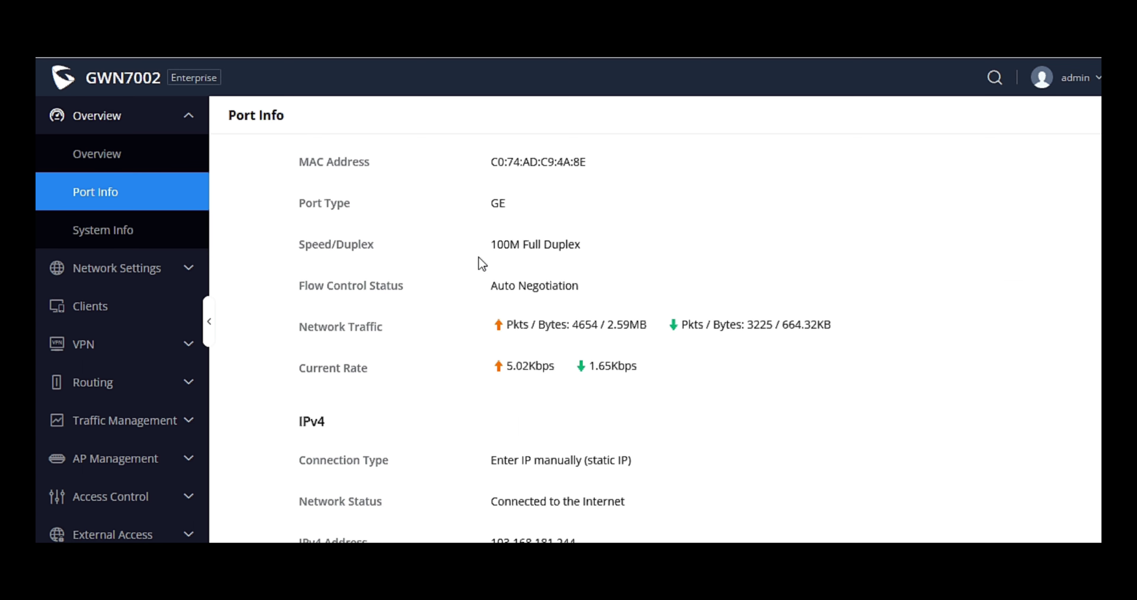
scroll(479, 257, down, 9)
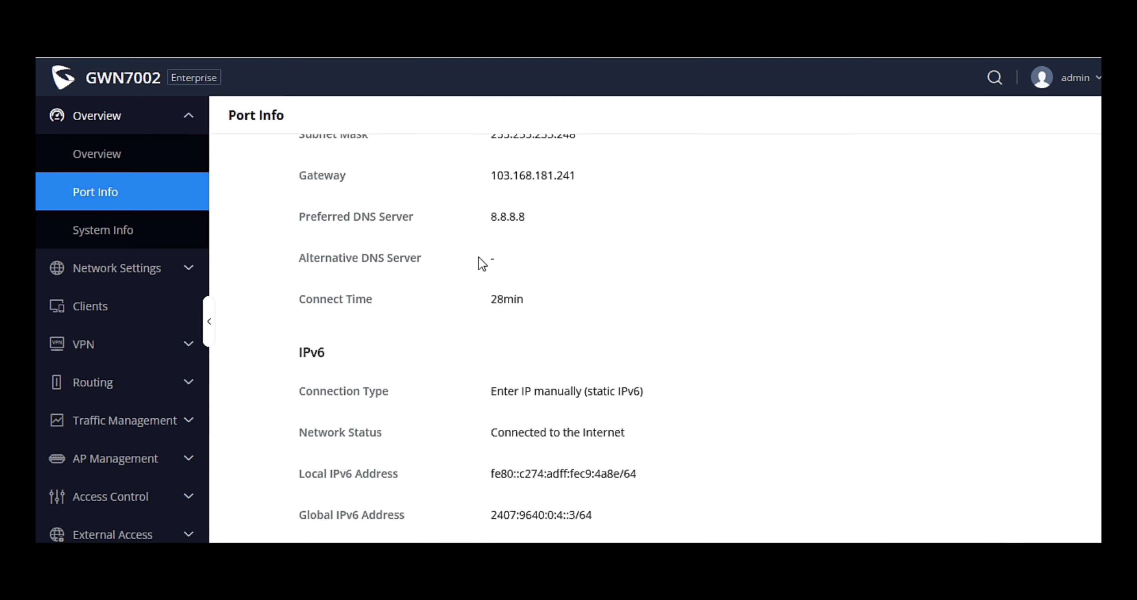
scroll(479, 258, down, 6)
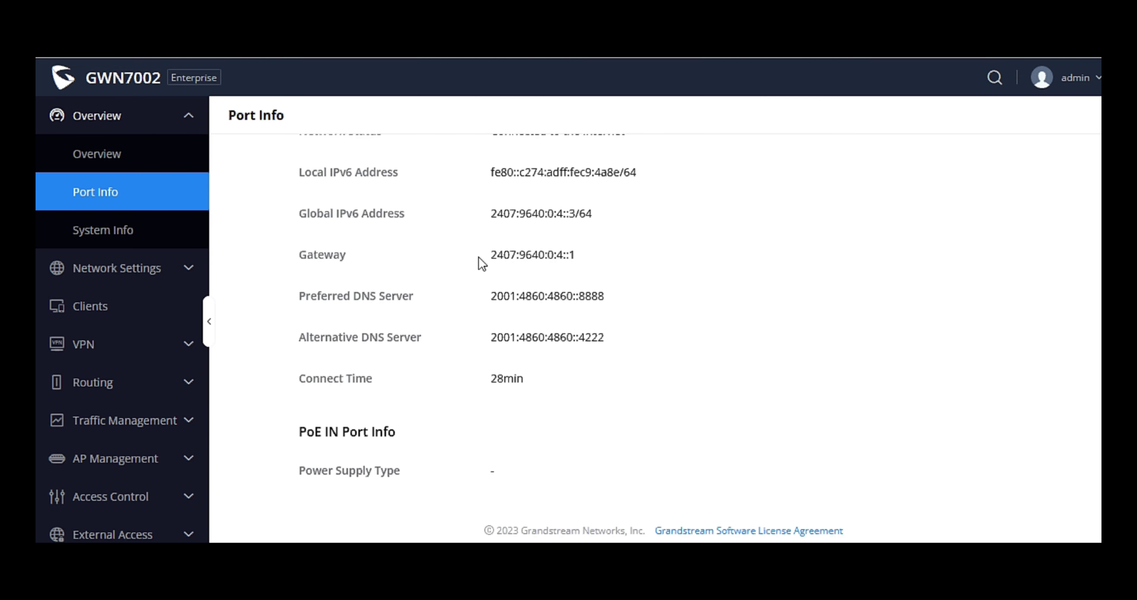
scroll(481, 260, up, 15)
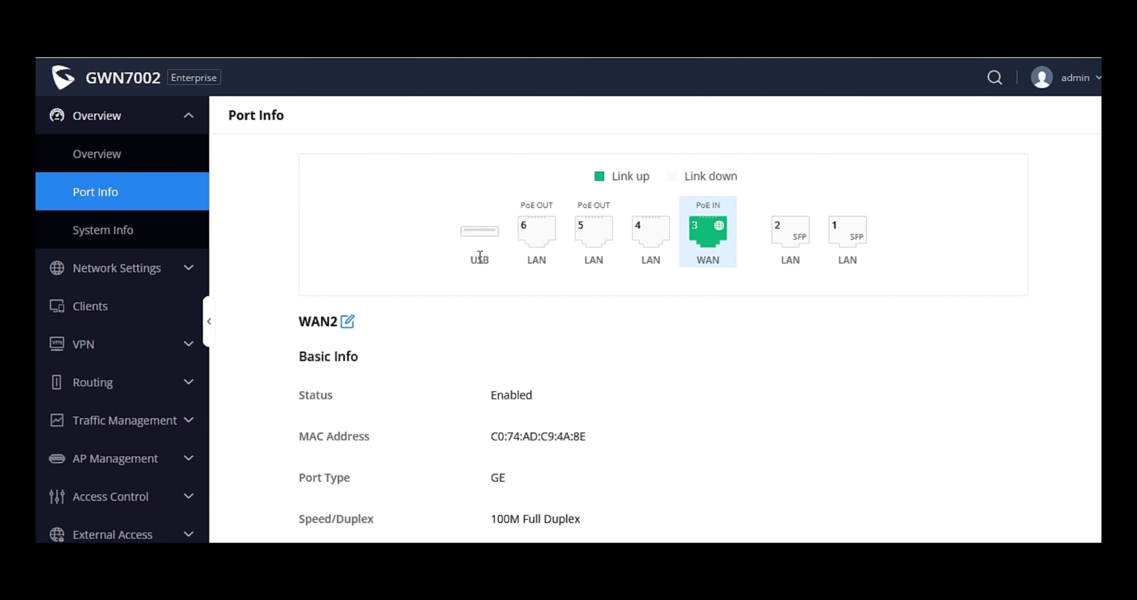
Review System Info, then open Network Settings > Port Configuration showing the SFP LAN ports.
click(143, 238)
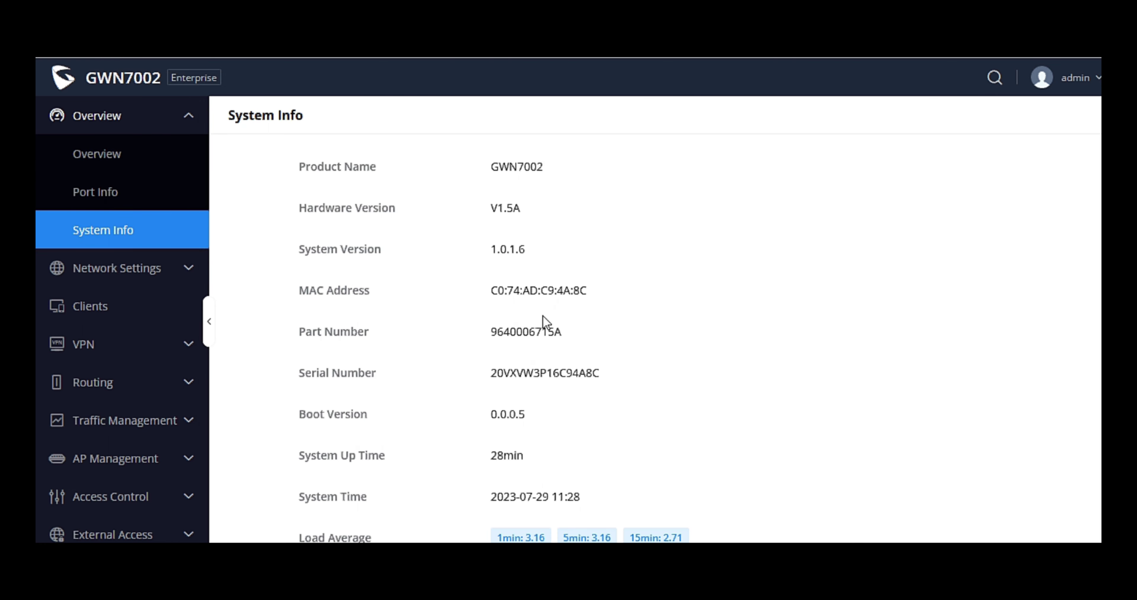
scroll(474, 359, down, 3)
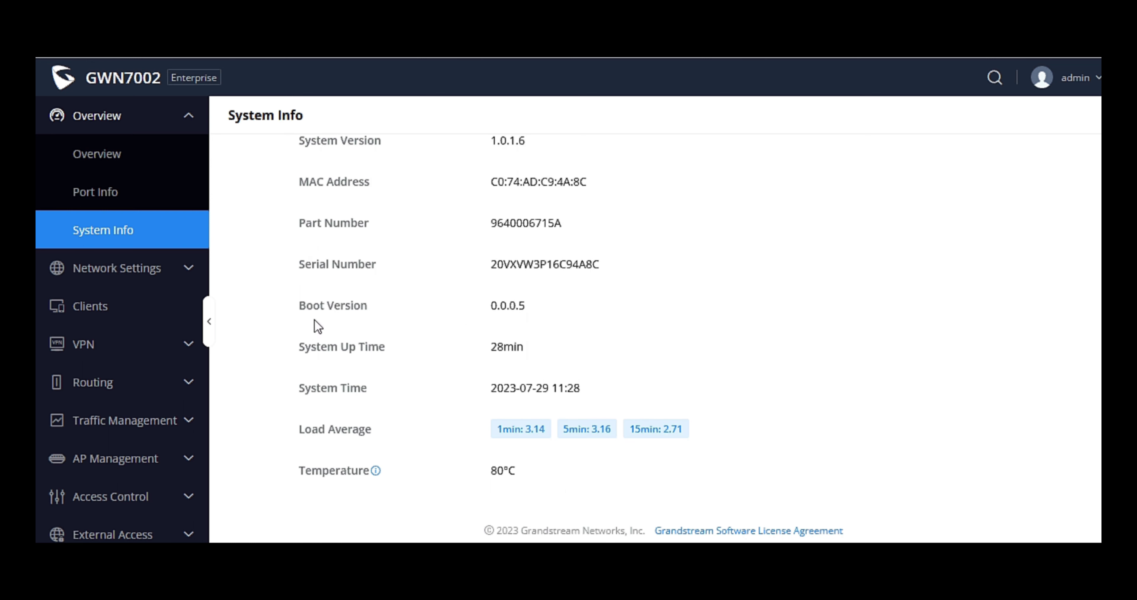
click(184, 279)
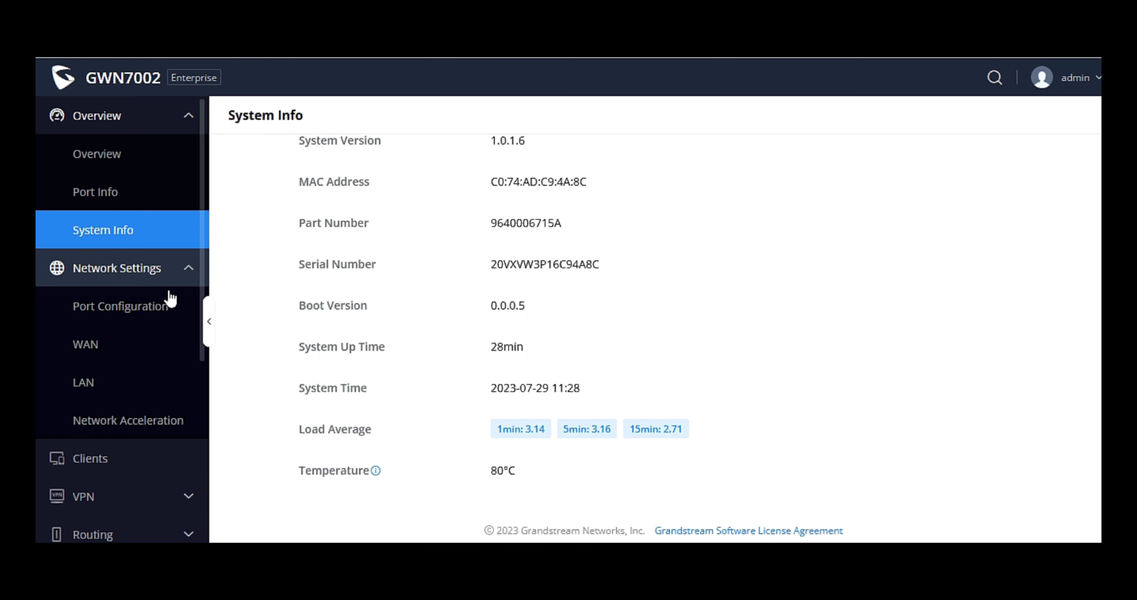
click(149, 309)
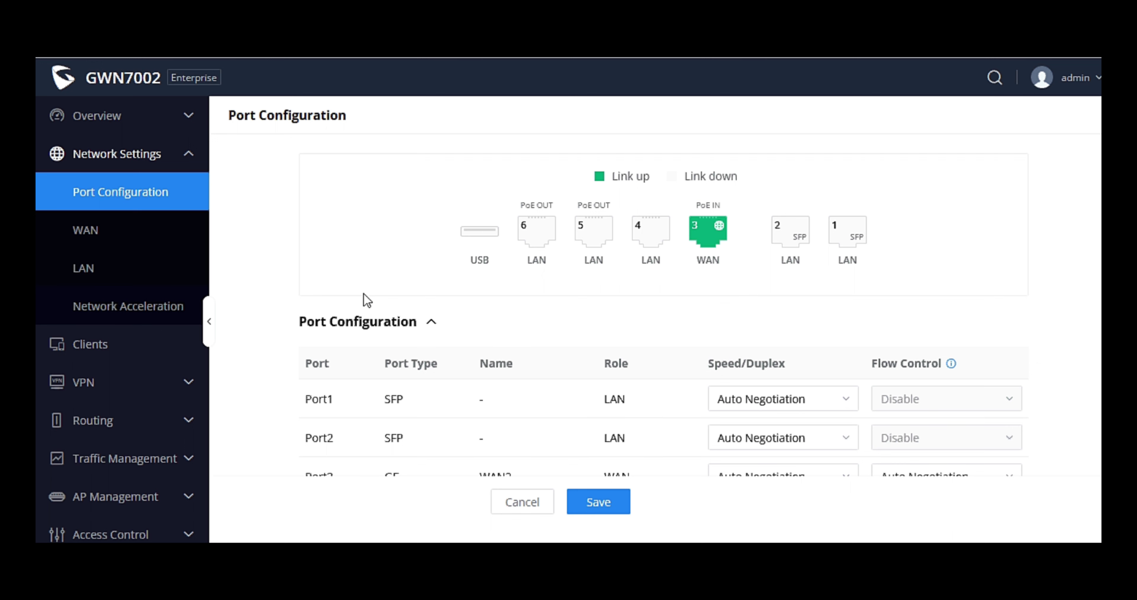
Scroll the port table down to PoE Configuration for Port5 and Port6 at 12.8W.
scroll(508, 275, down, 4)
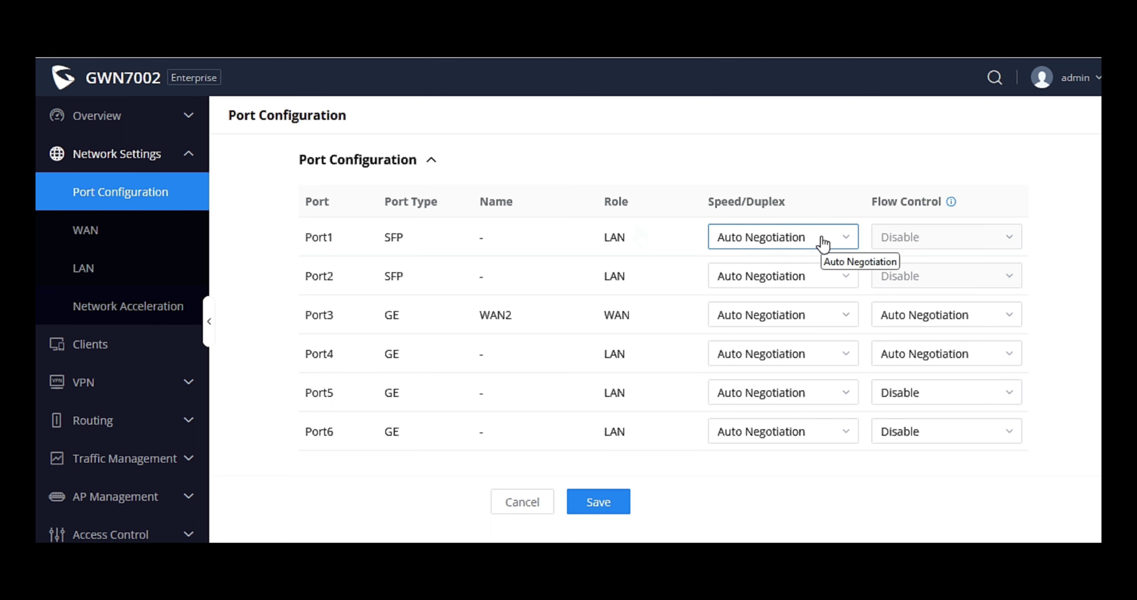
scroll(641, 304, down, 5)
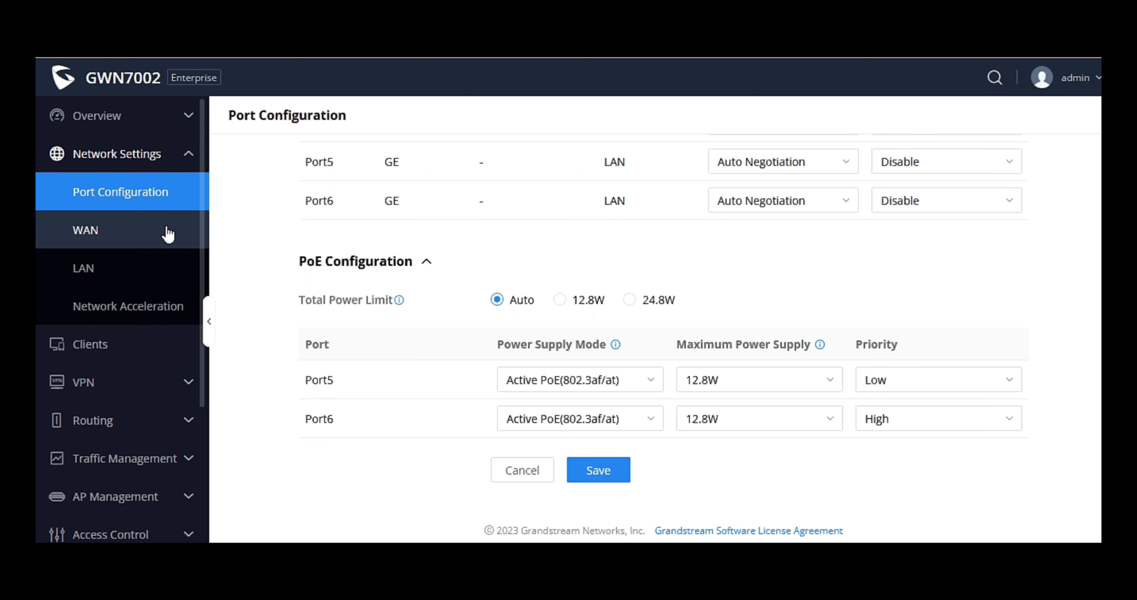
Open the LAN VLAN tab and highlight the Default VLAN 1 address 192.168.80.1.
click(128, 273)
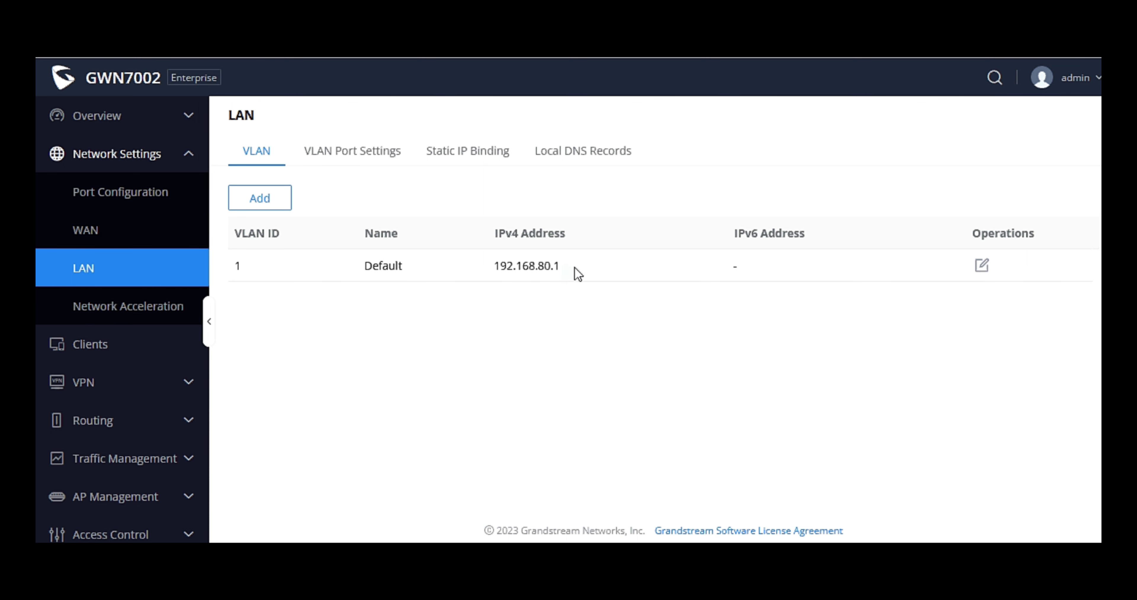
drag(572, 267, 480, 270)
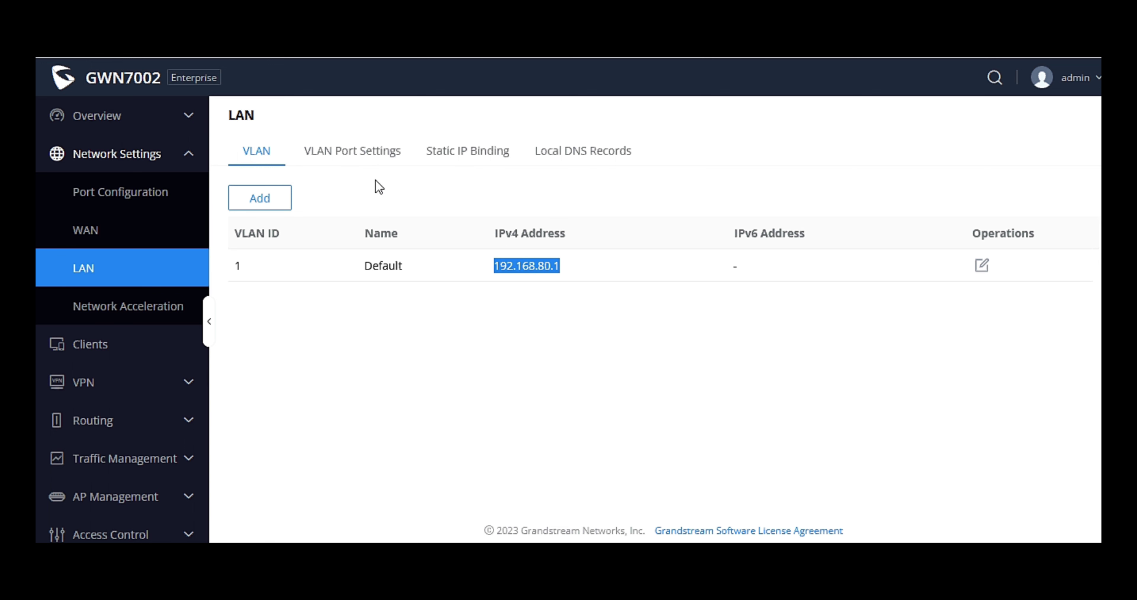
click(140, 306)
click(140, 308)
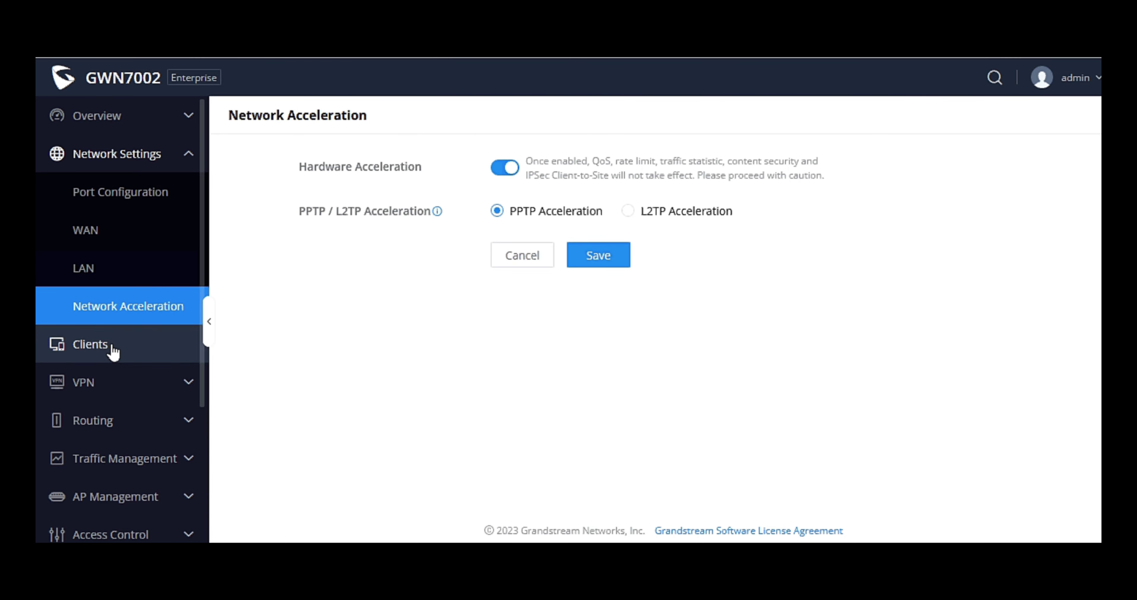
Visit Clients, then the PPTP, IPSec, OpenVPN® and L2TP VPN pages in turn.
click(113, 349)
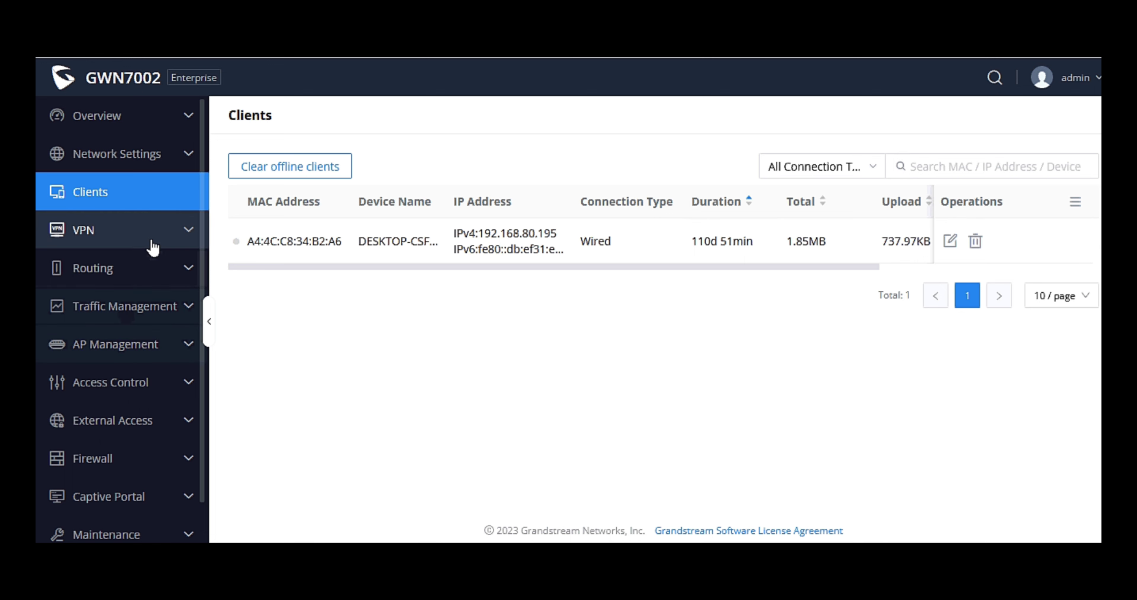
click(153, 246)
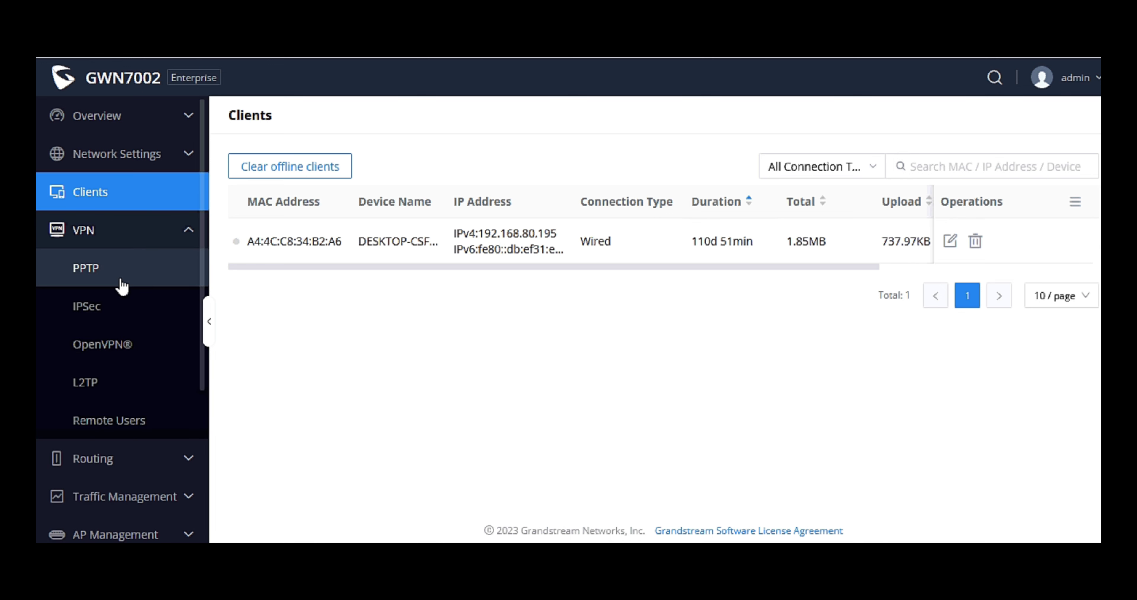
click(122, 285)
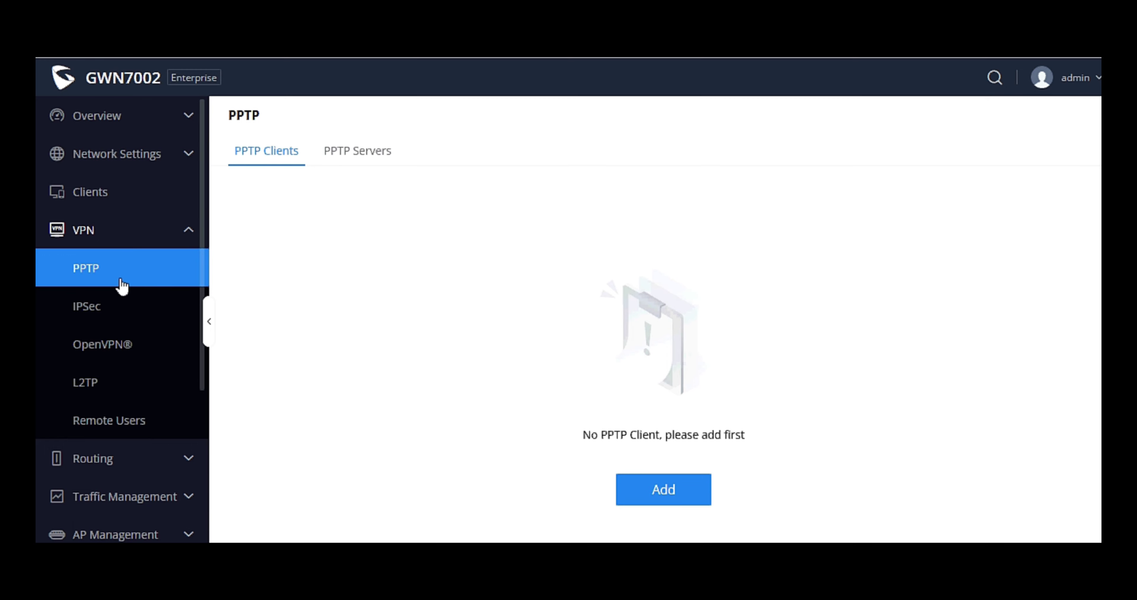
click(114, 310)
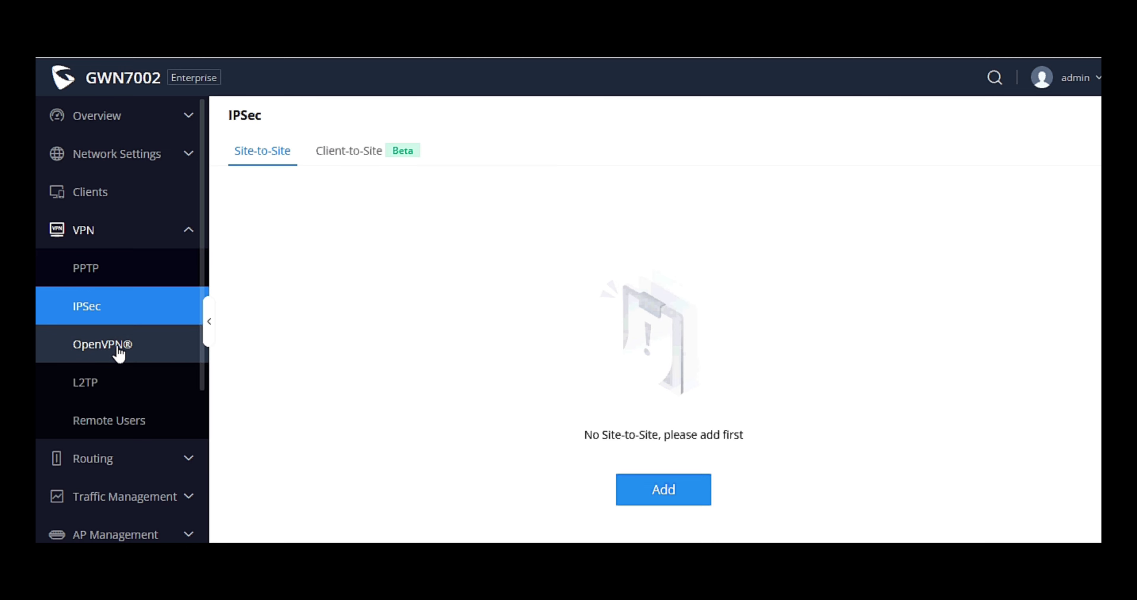
click(119, 353)
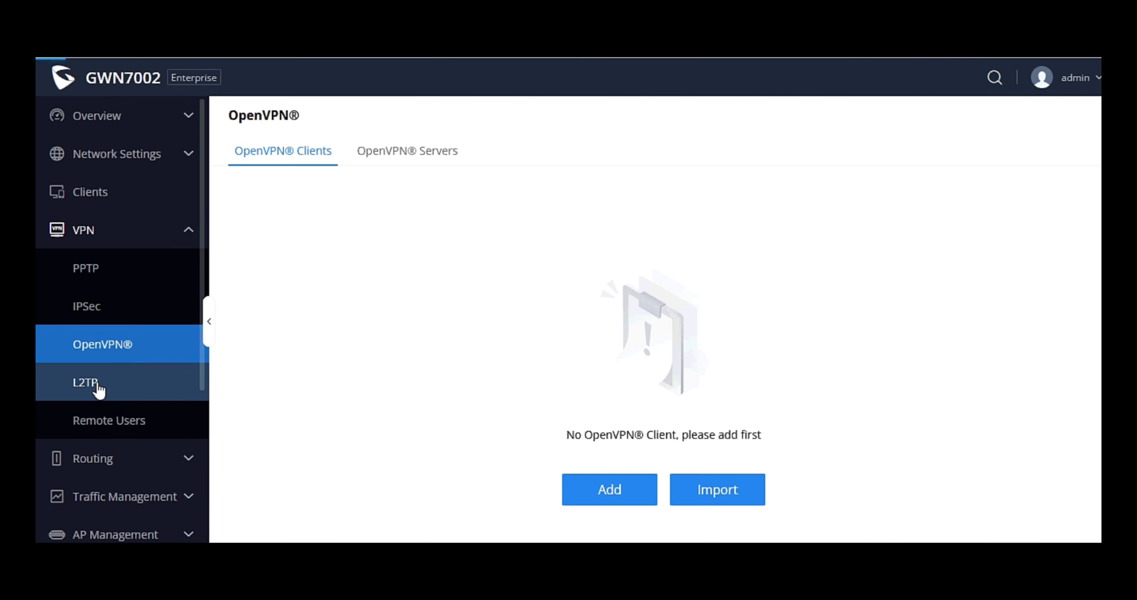
click(97, 384)
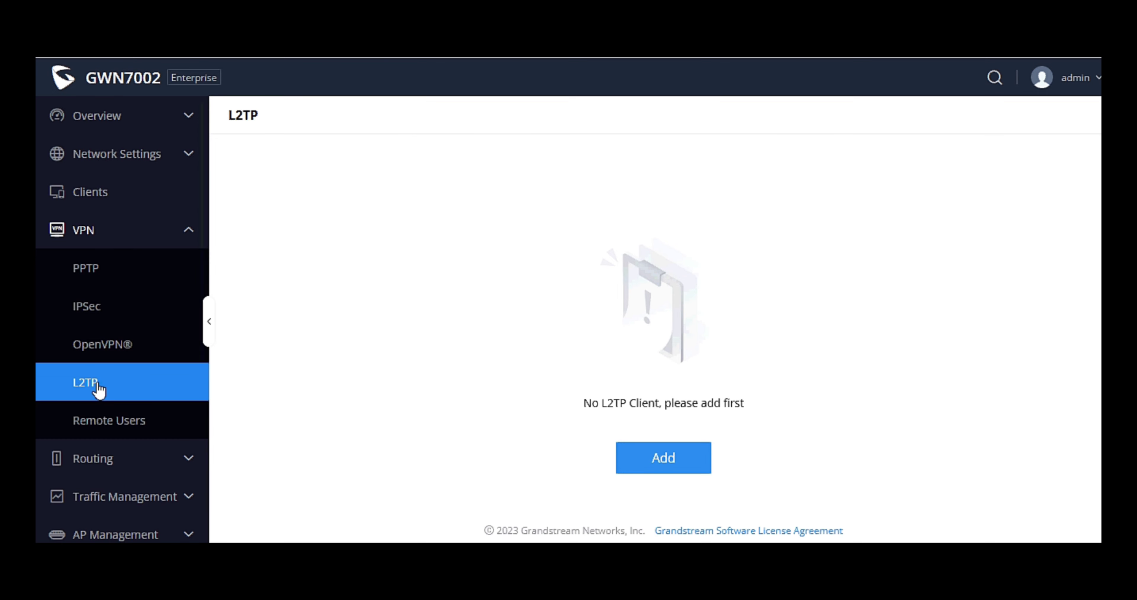
click(111, 461)
Open Routing > Policy Routes and view the Default load balance pool on WAN2, weight 1.
scroll(113, 463, down, 3)
scroll(112, 463, down, 1)
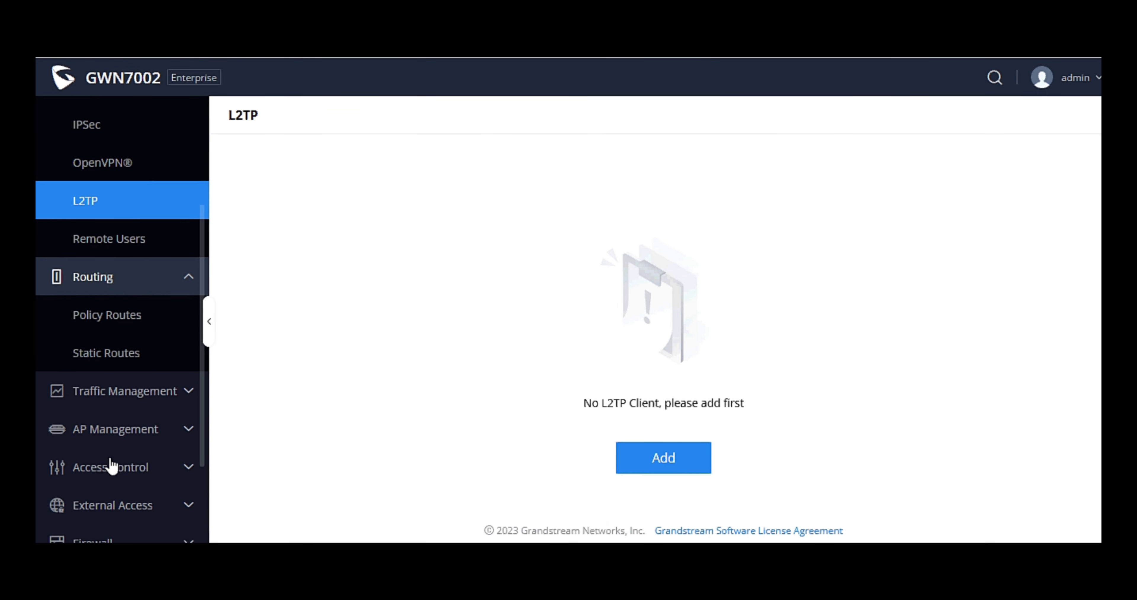
click(152, 324)
scroll(155, 325, down, 3)
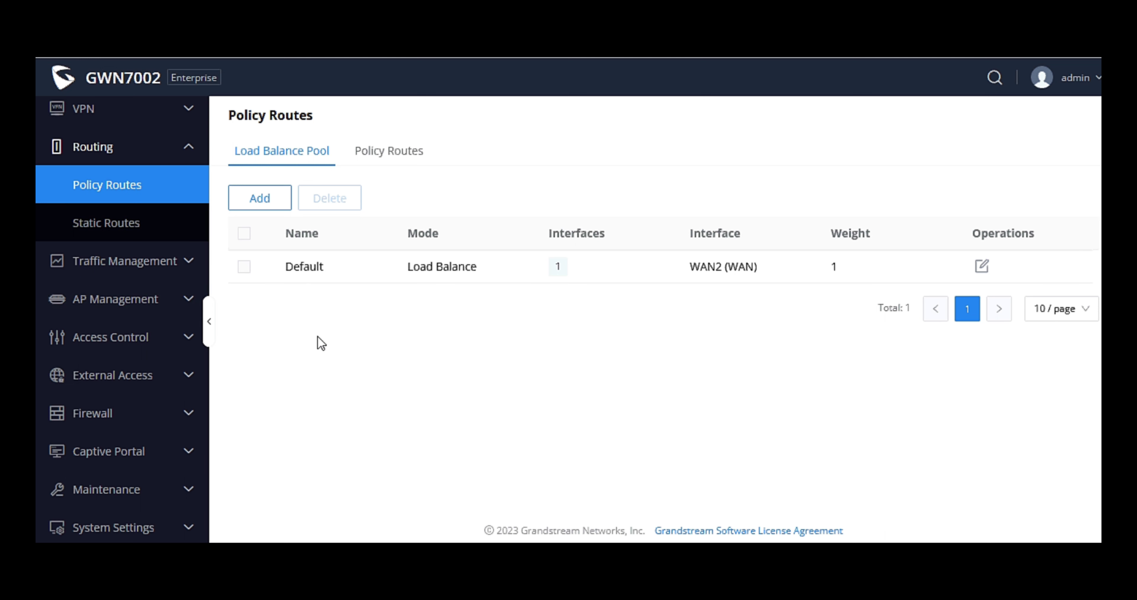
Under Traffic Management, view Basic Settings, Traffic Statistics charts, then the QoS page.
click(167, 270)
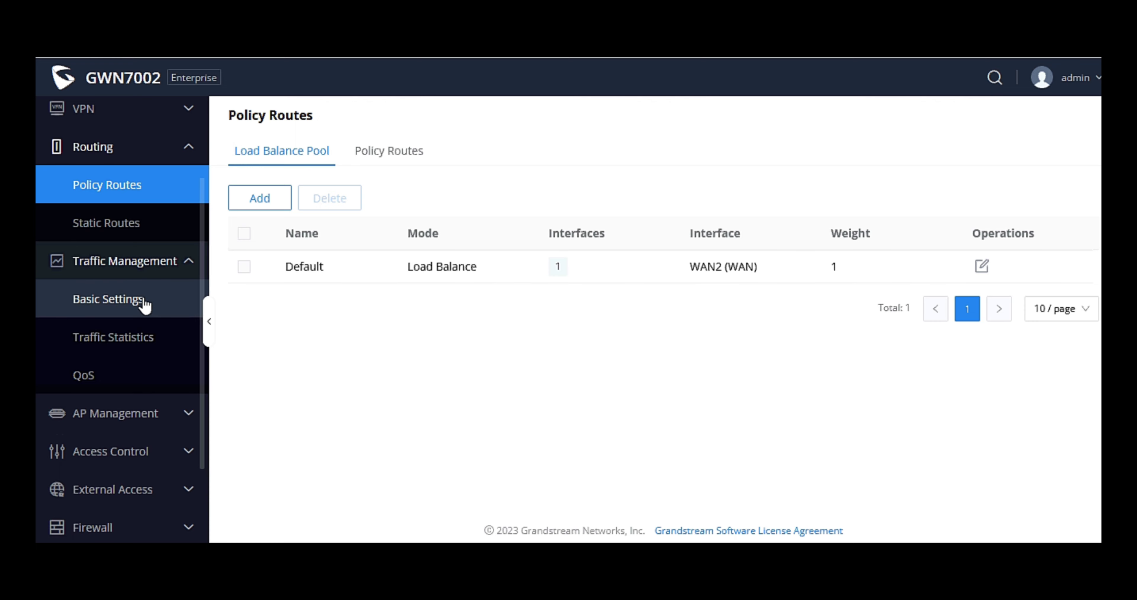
click(146, 301)
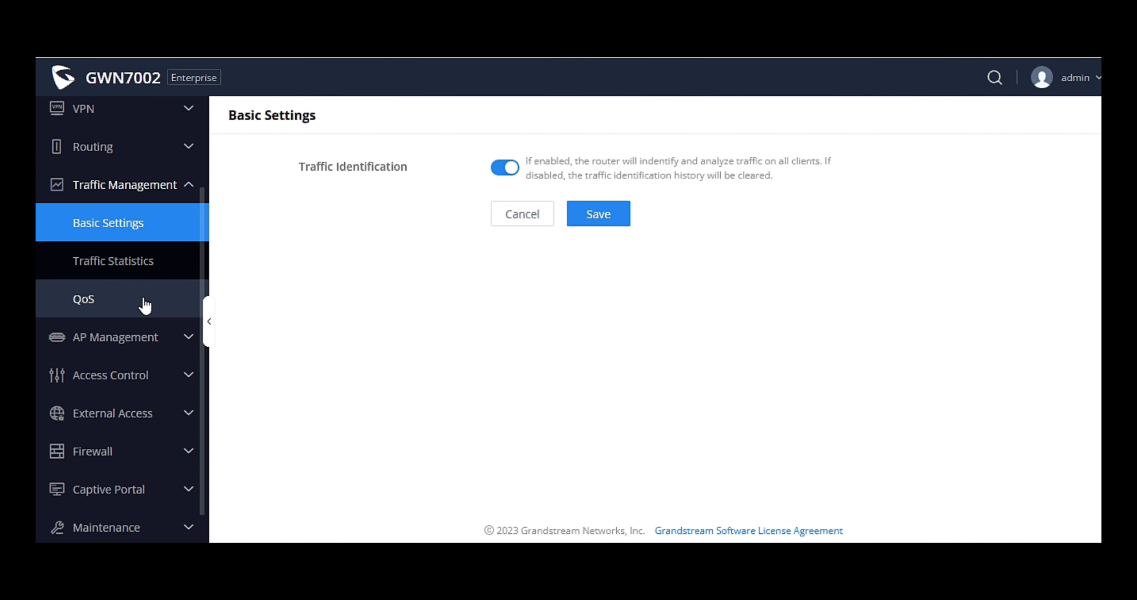
click(129, 276)
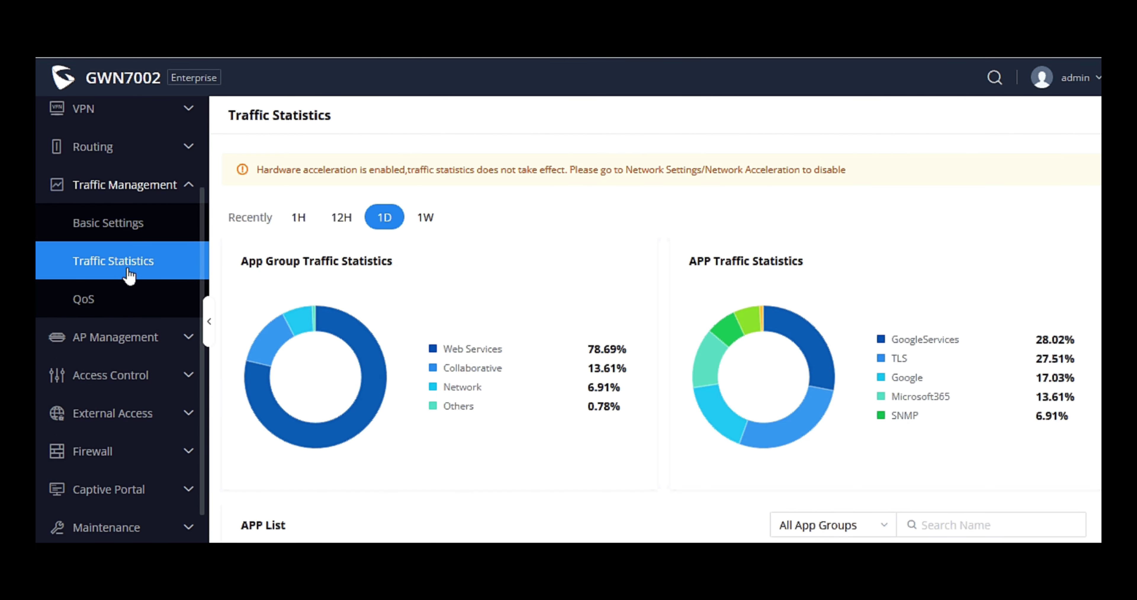
click(150, 314)
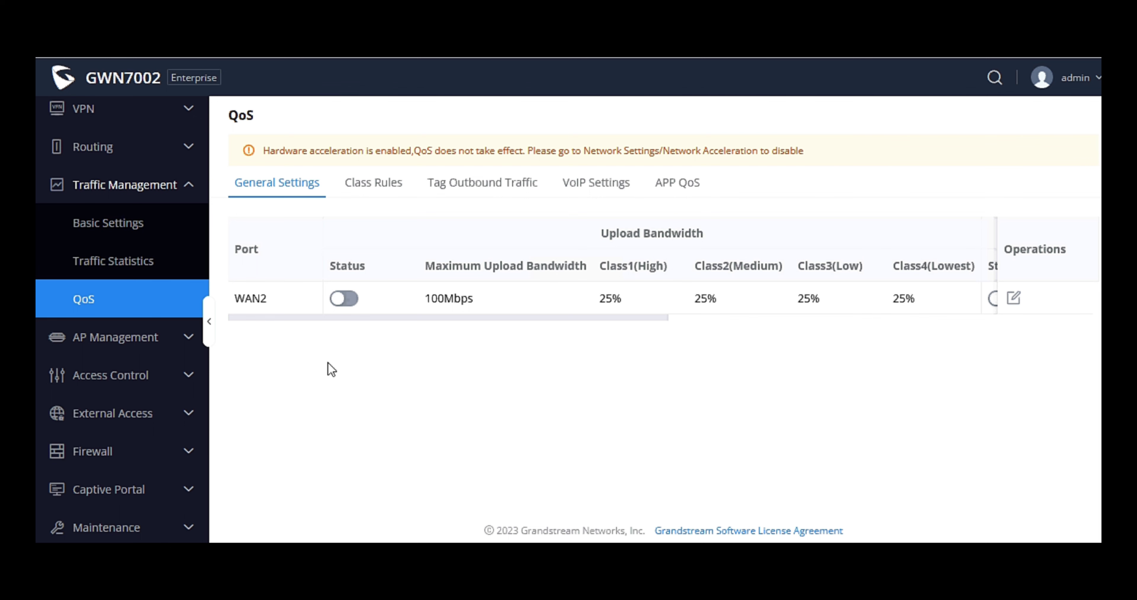
Go through QoS class rules, DSCP, VoIP and APP QoS priorities like Xbox at Class1(High).
click(369, 194)
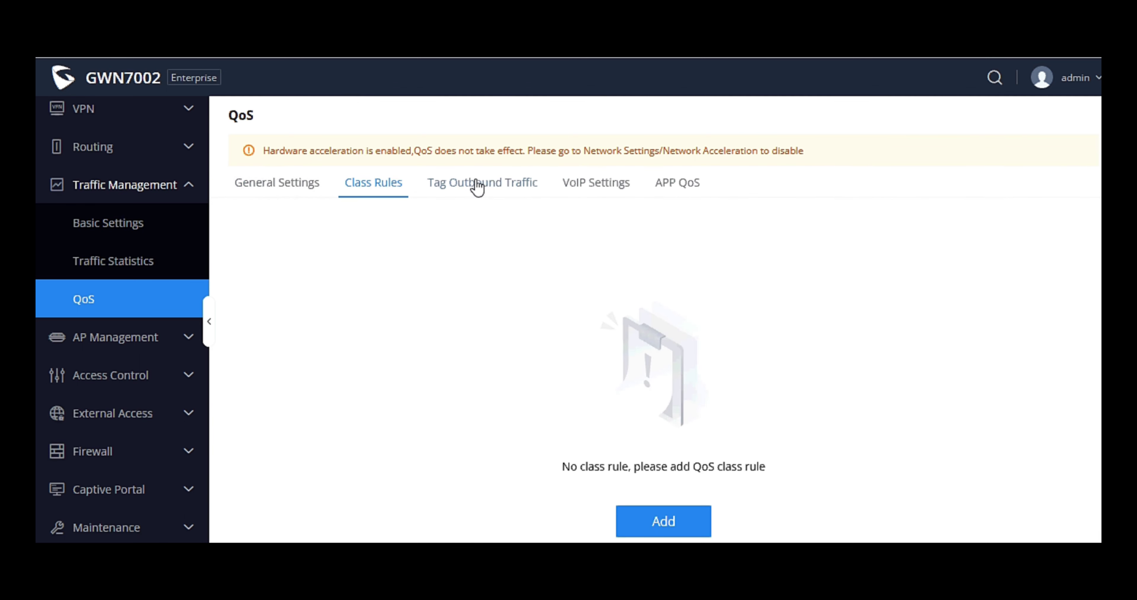
click(493, 183)
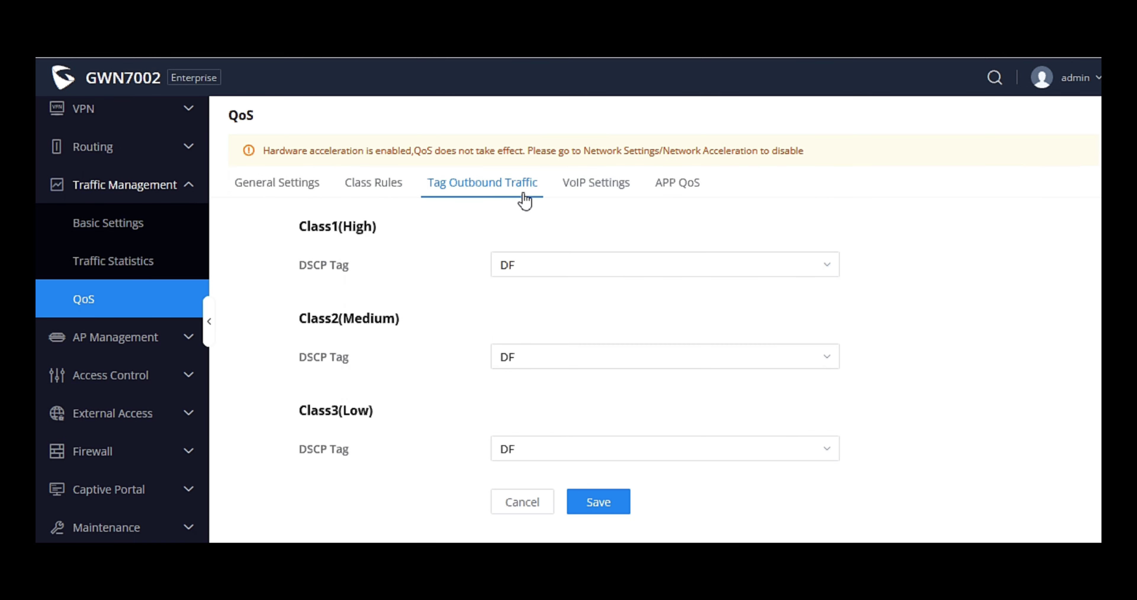
click(590, 191)
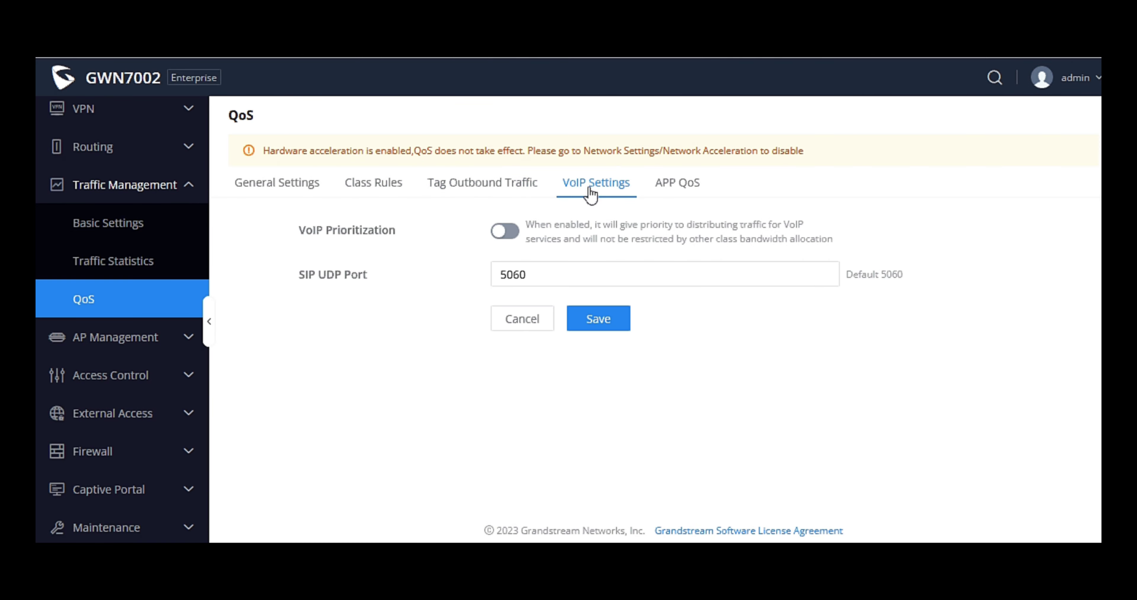
click(683, 192)
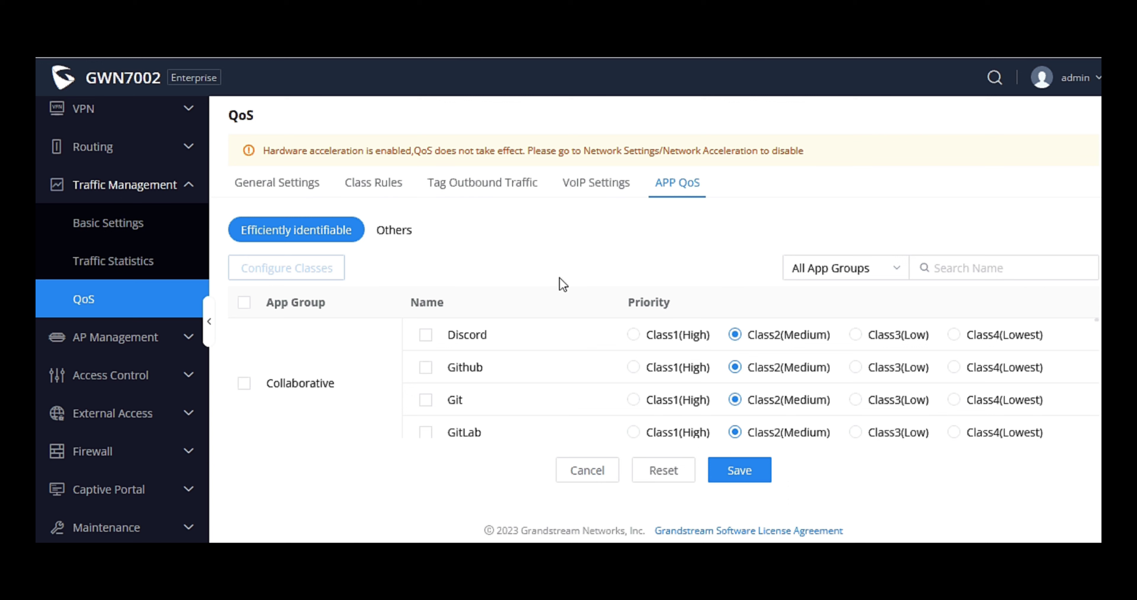
scroll(518, 378, down, 5)
scroll(517, 378, down, 10)
scroll(517, 377, down, 1)
click(179, 346)
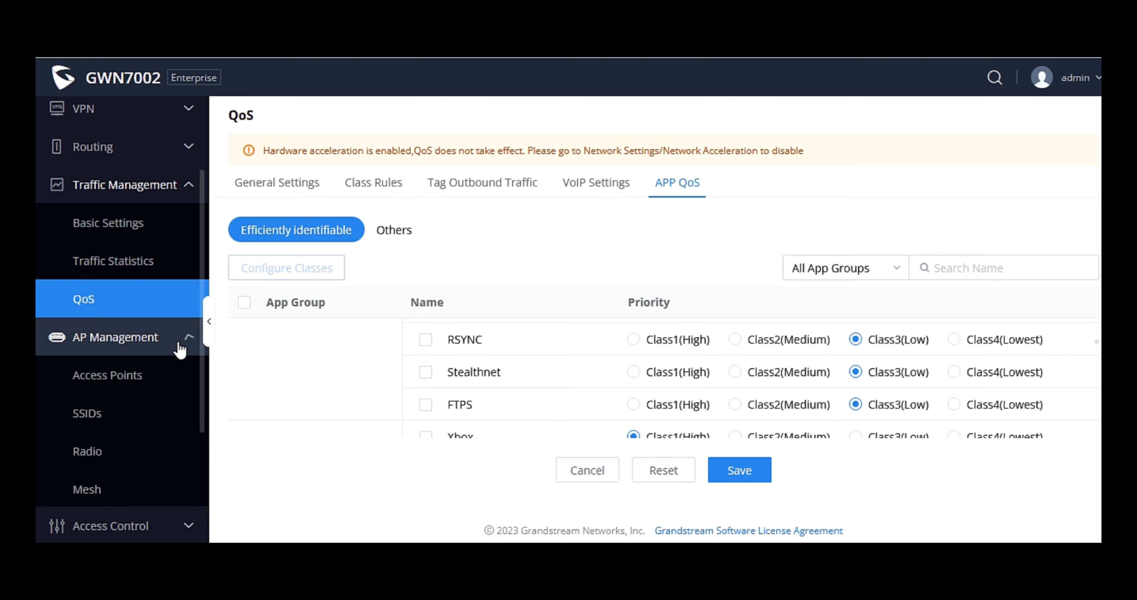
Browse the Access Points, SSIDs, Radio and Mesh pages under AP Management.
click(125, 391)
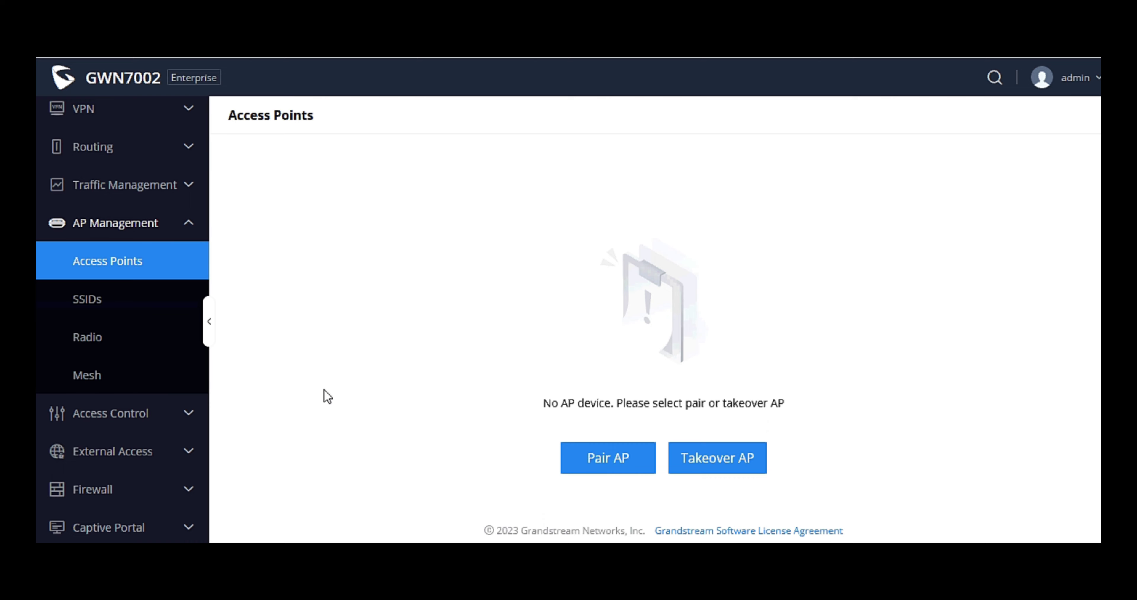
click(128, 313)
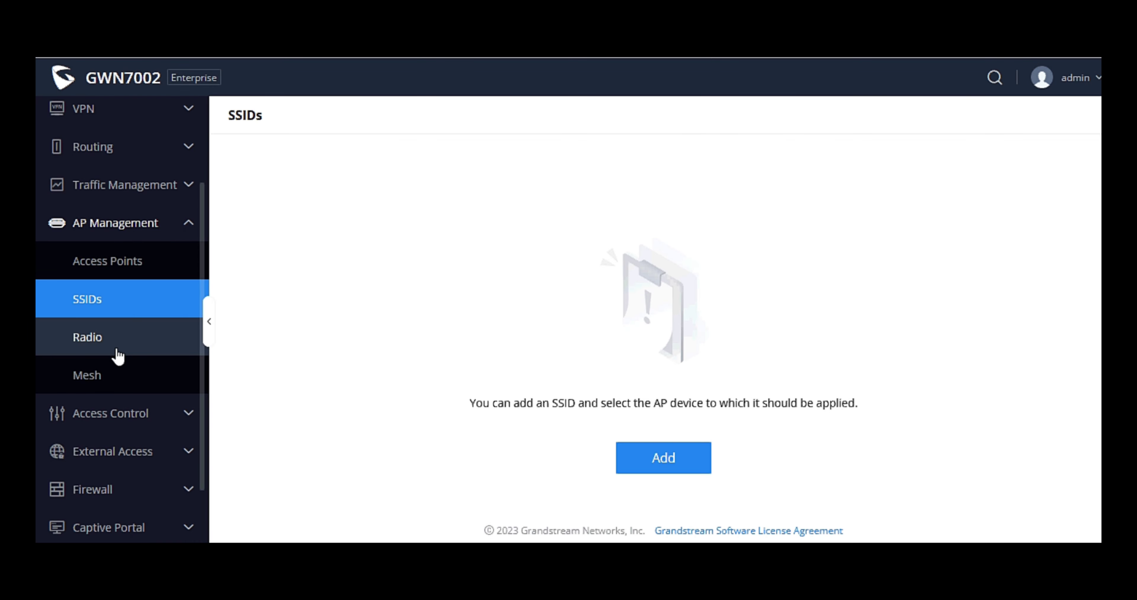
click(118, 356)
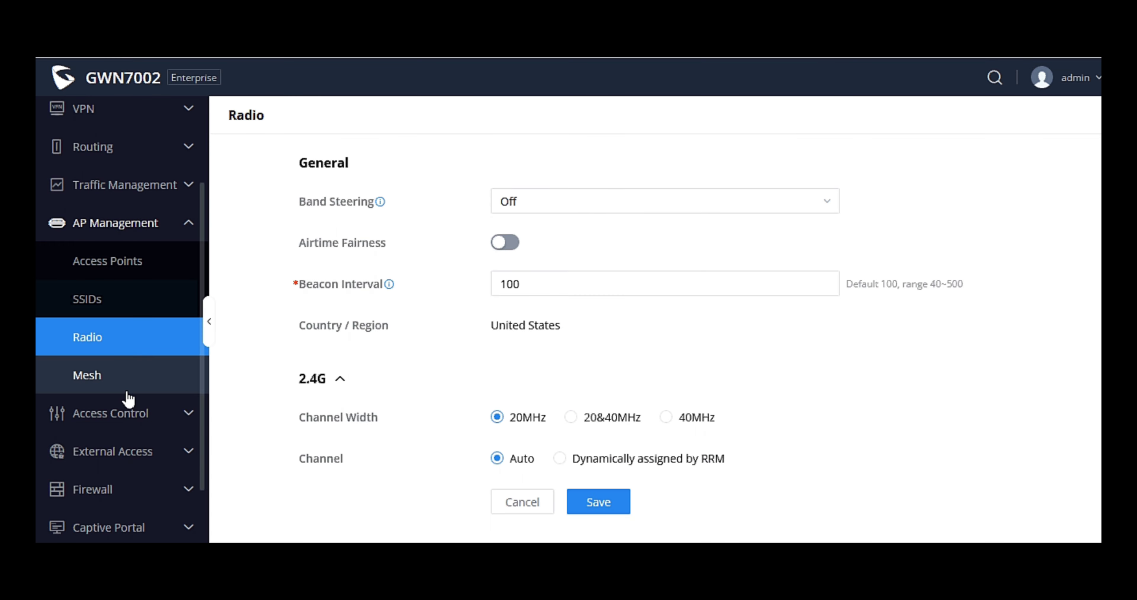
click(128, 392)
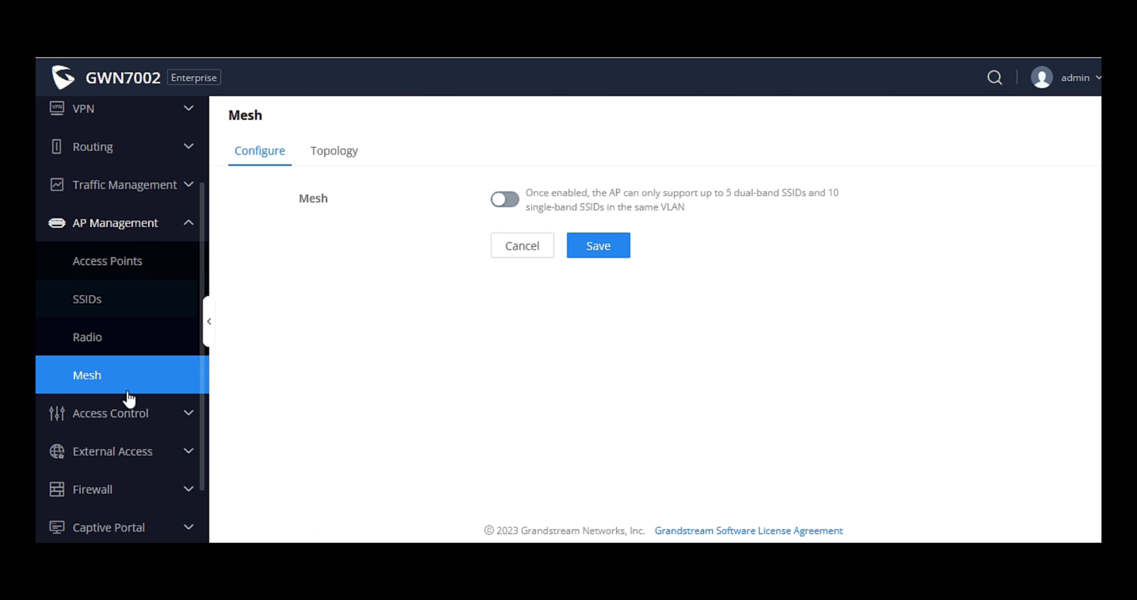
click(132, 414)
Check the empty Blocklist, then view SafeSearch with Bing, Google and YouTube unchecked.
click(107, 454)
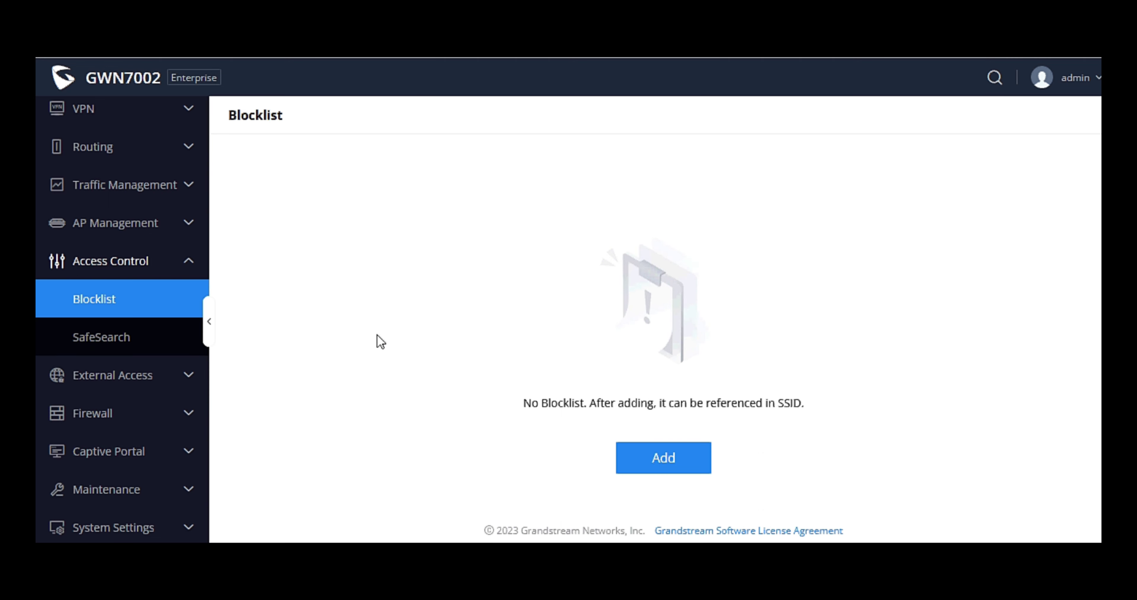
click(135, 346)
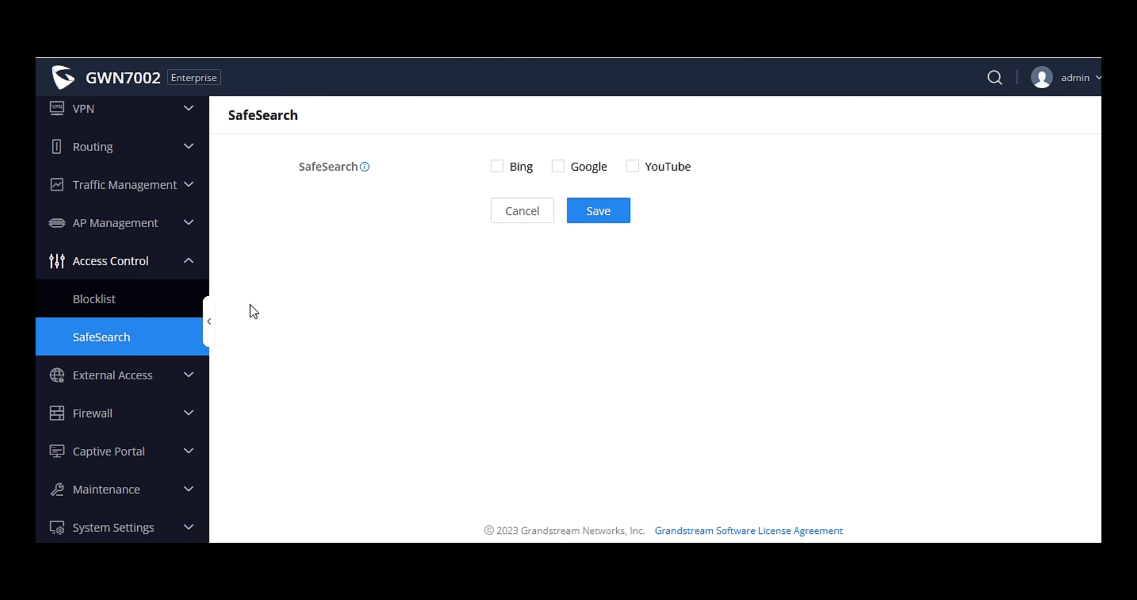
click(170, 376)
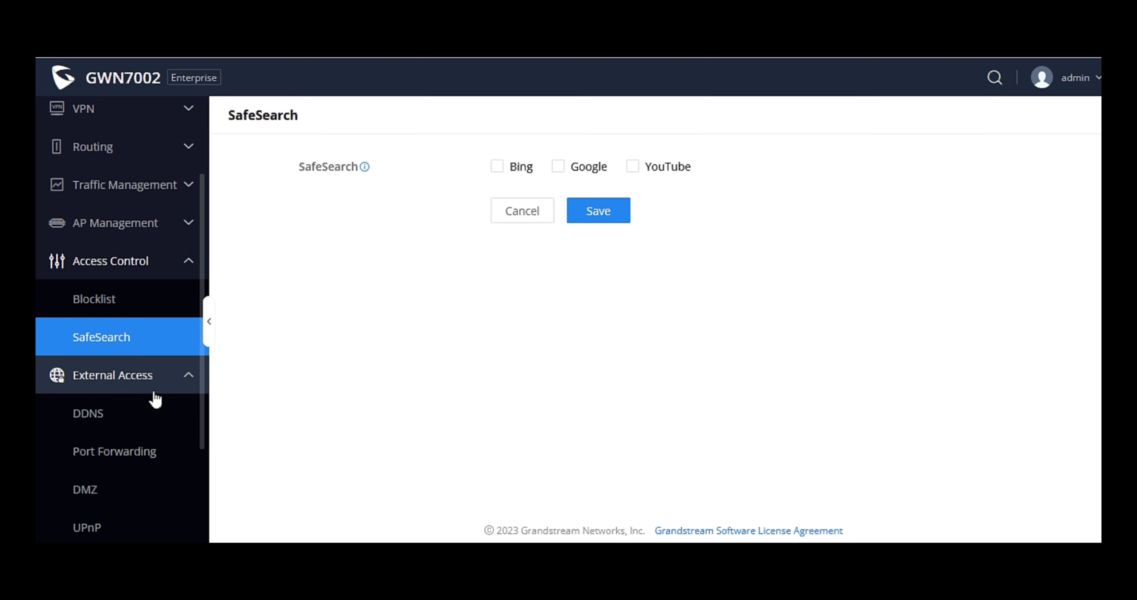
Visit DDNS, Port Forwarding, DMZ and UPnP, then Firewall Basic Settings with Flush Connection Reload off.
scroll(134, 420, down, 3)
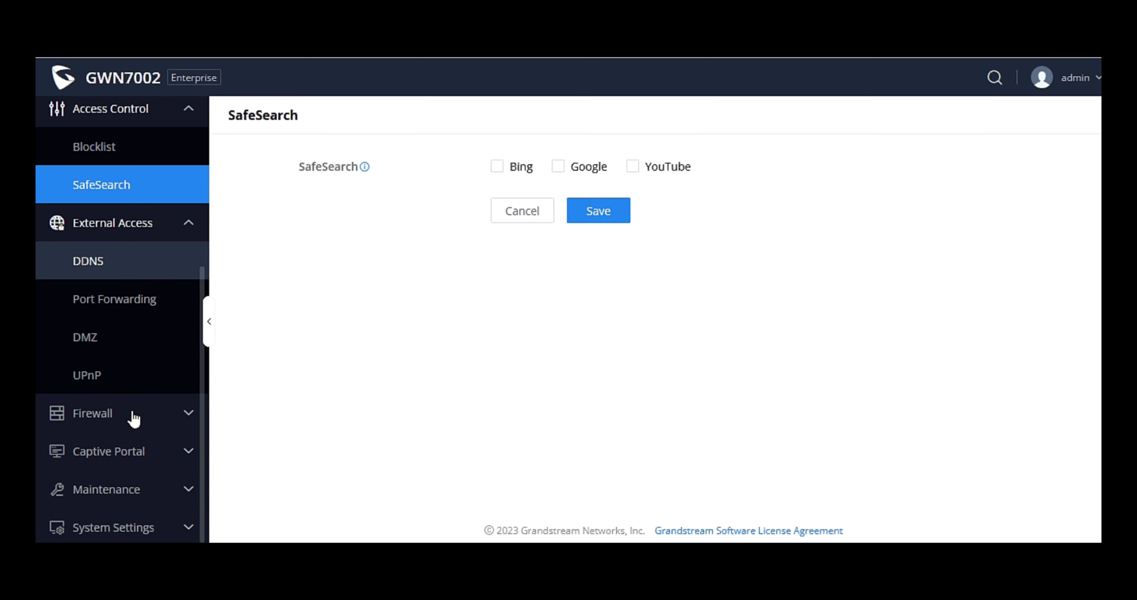
click(128, 272)
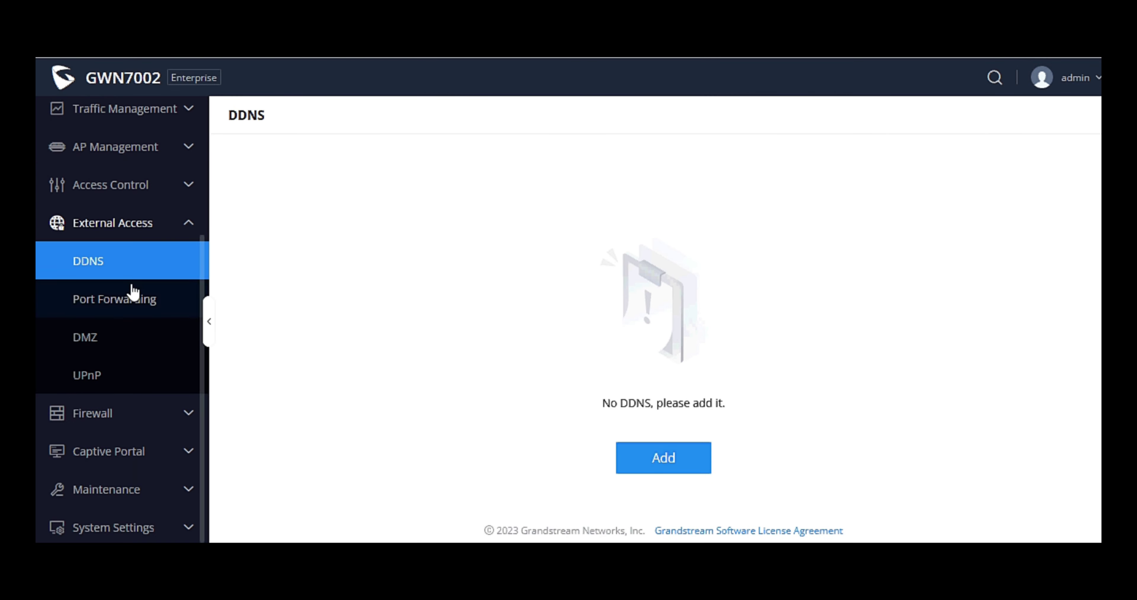
click(137, 300)
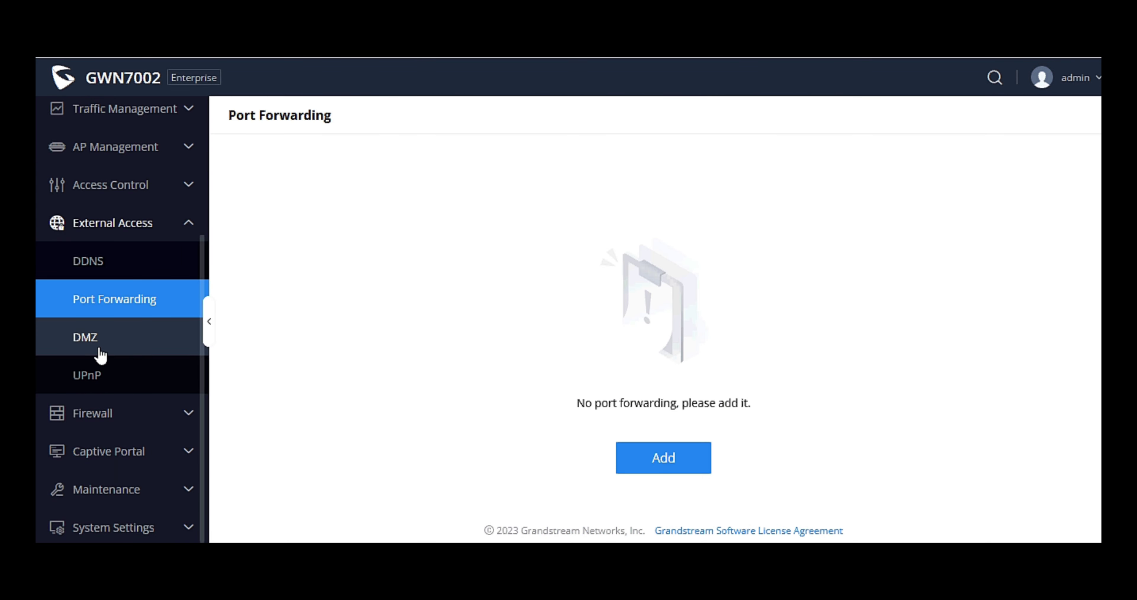
click(103, 351)
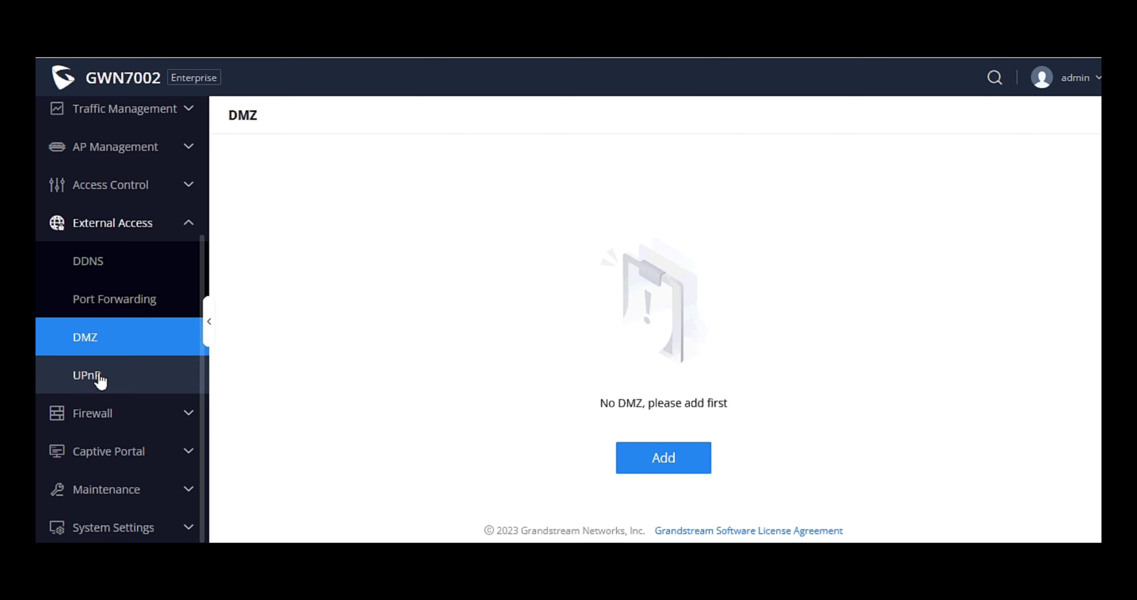
click(101, 378)
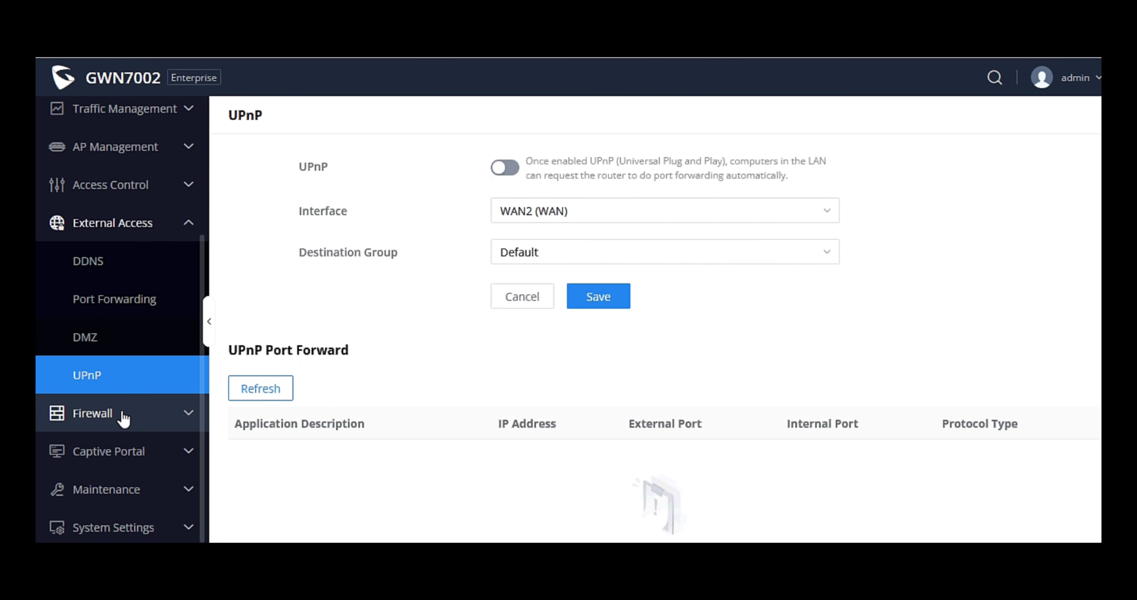
click(95, 413)
click(120, 444)
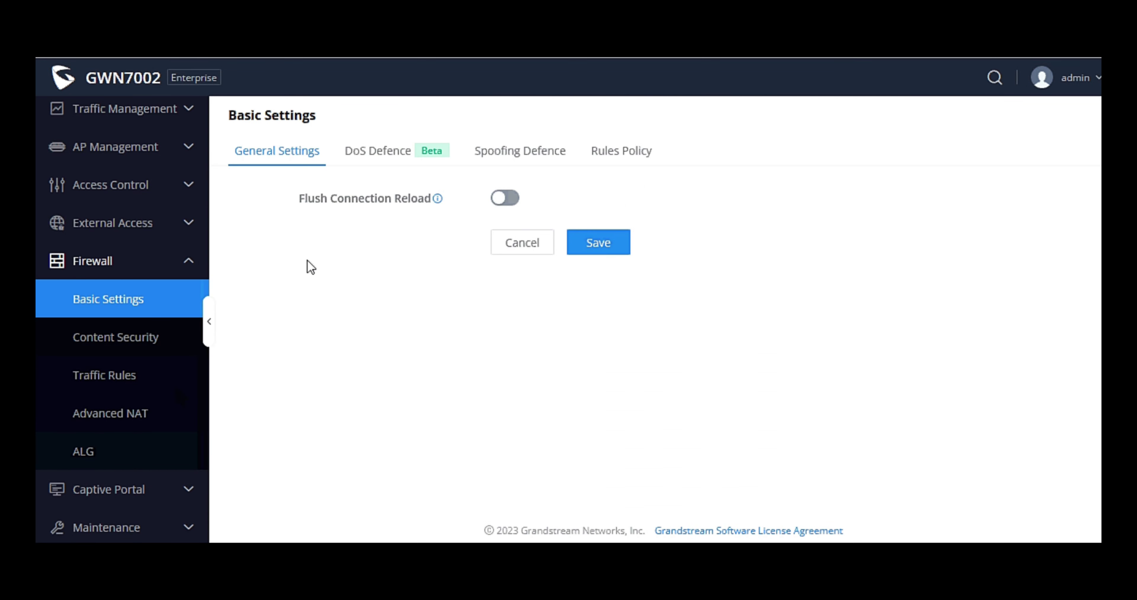
Review the firewall DoS Defence, Spoofing Defence and Rules Policy settings.
click(368, 165)
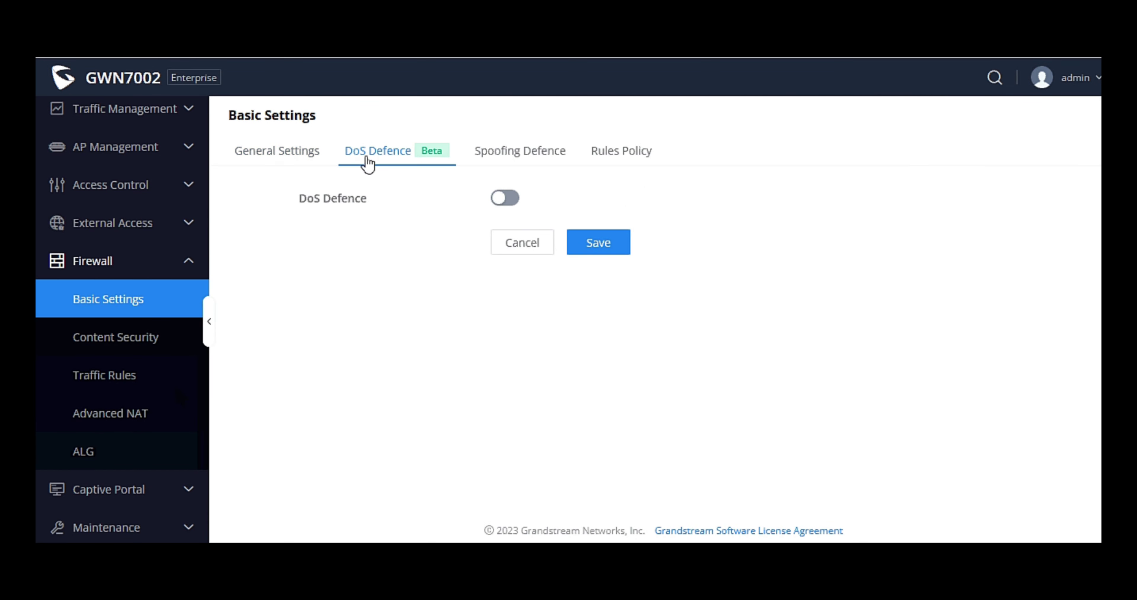
click(492, 148)
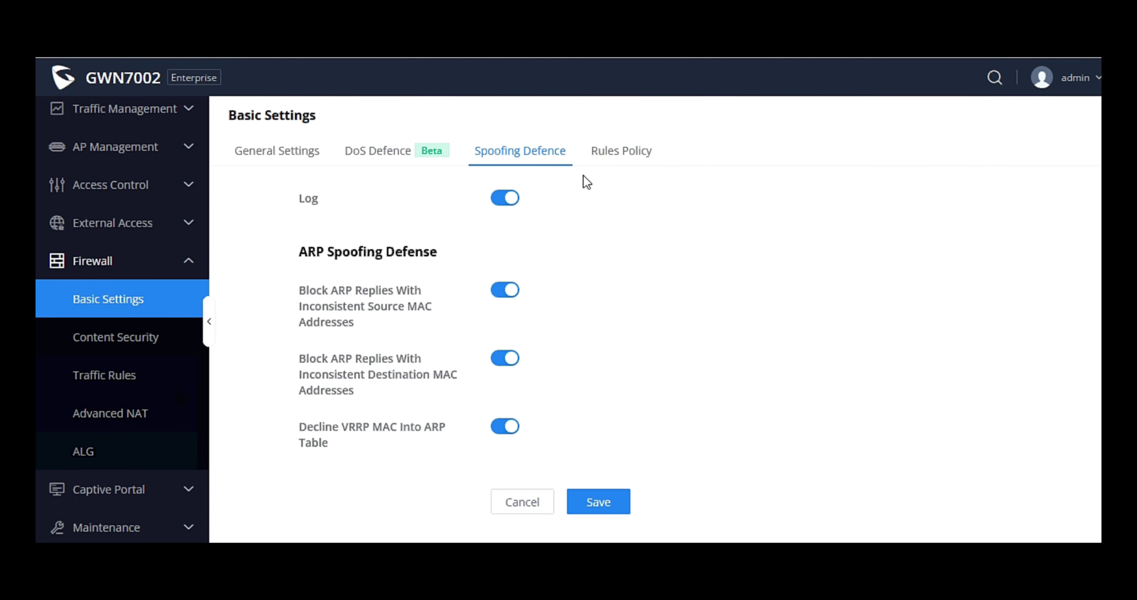
click(626, 164)
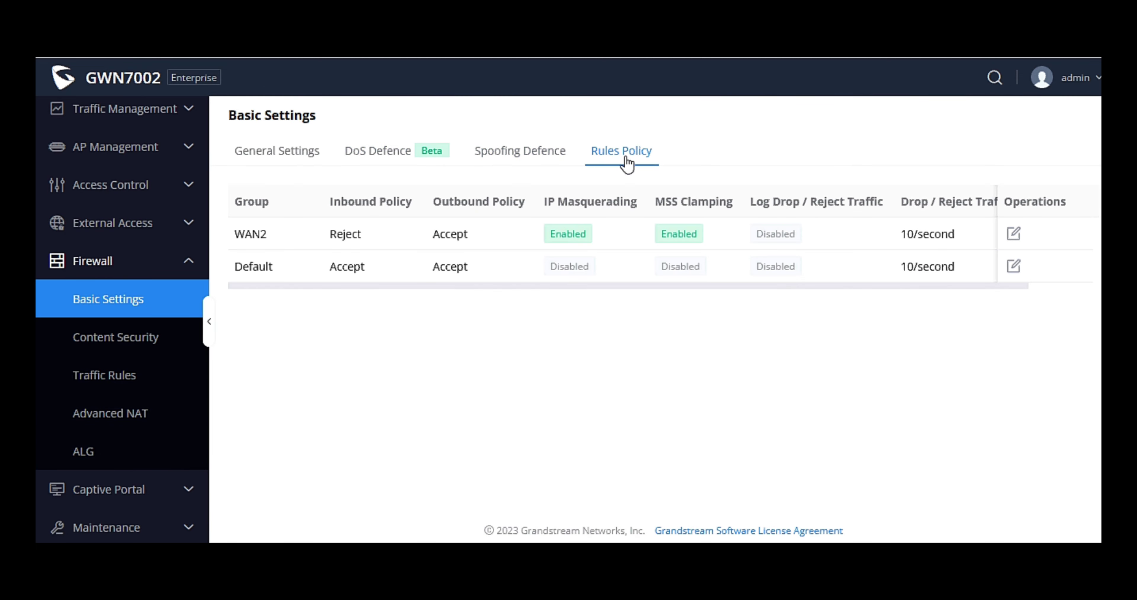
Look through Content Security's filtering, application filtering and URL filtering pages.
click(156, 343)
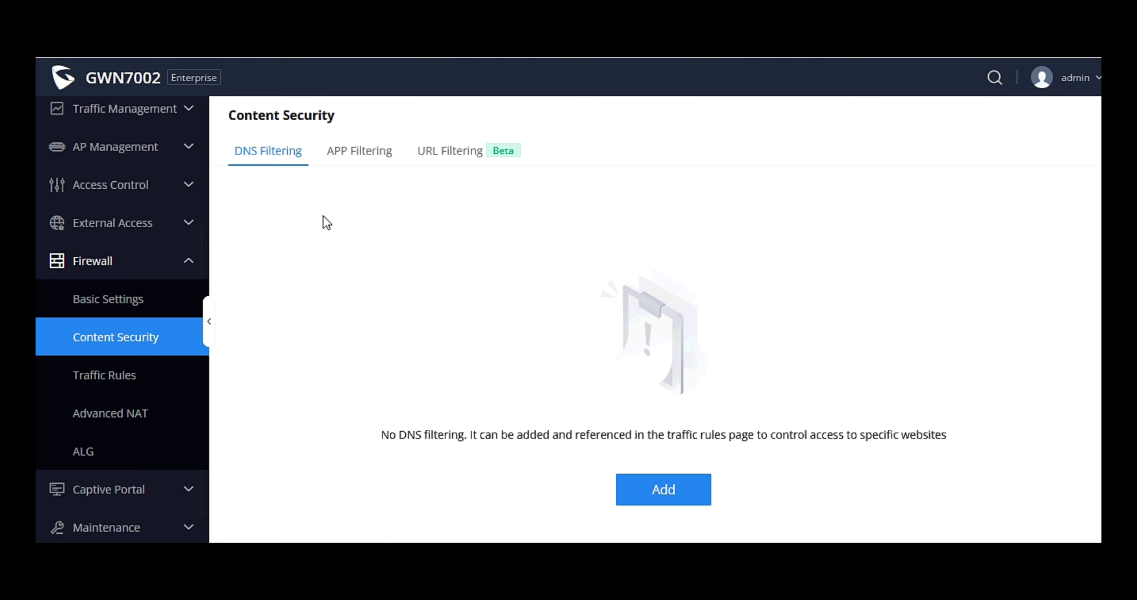
click(353, 149)
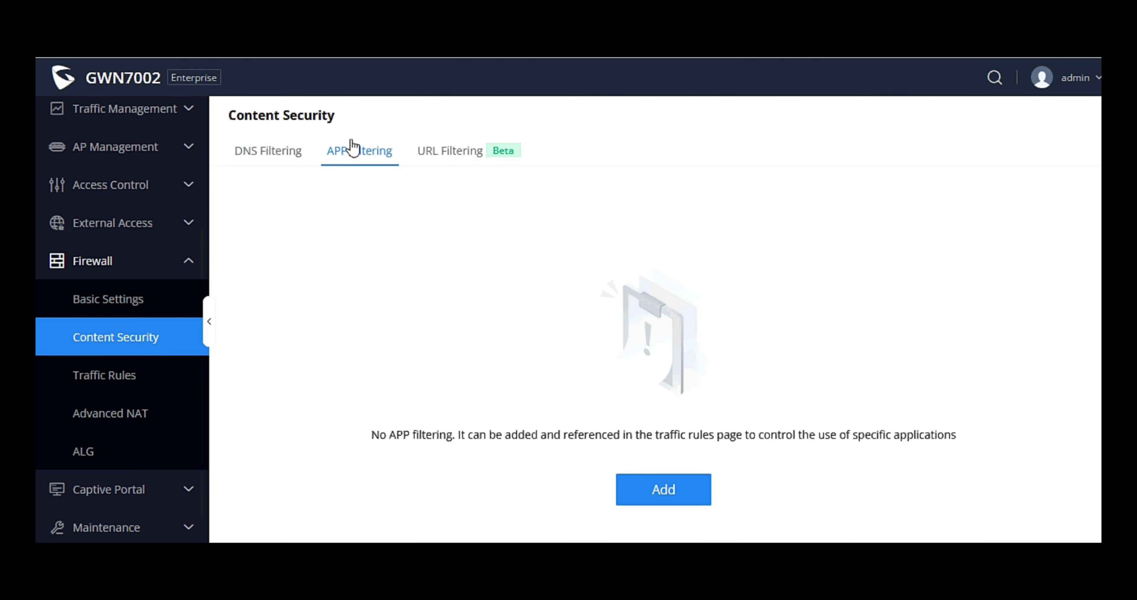
click(464, 152)
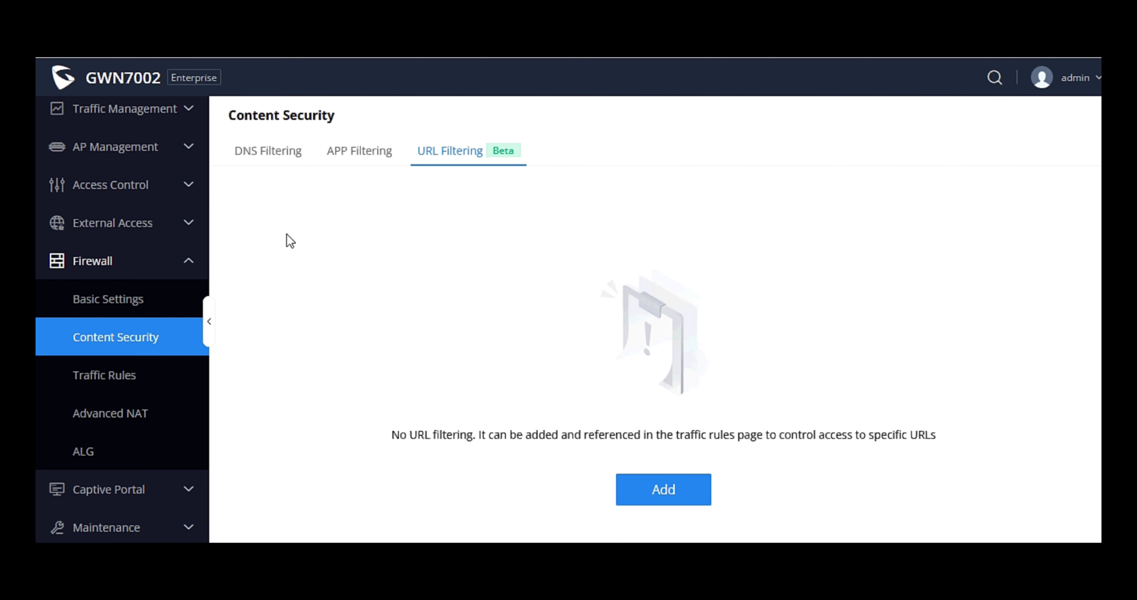
Check the firewall Traffic Rules and Advanced NAT pages, ending on ALG protocol settings.
click(132, 379)
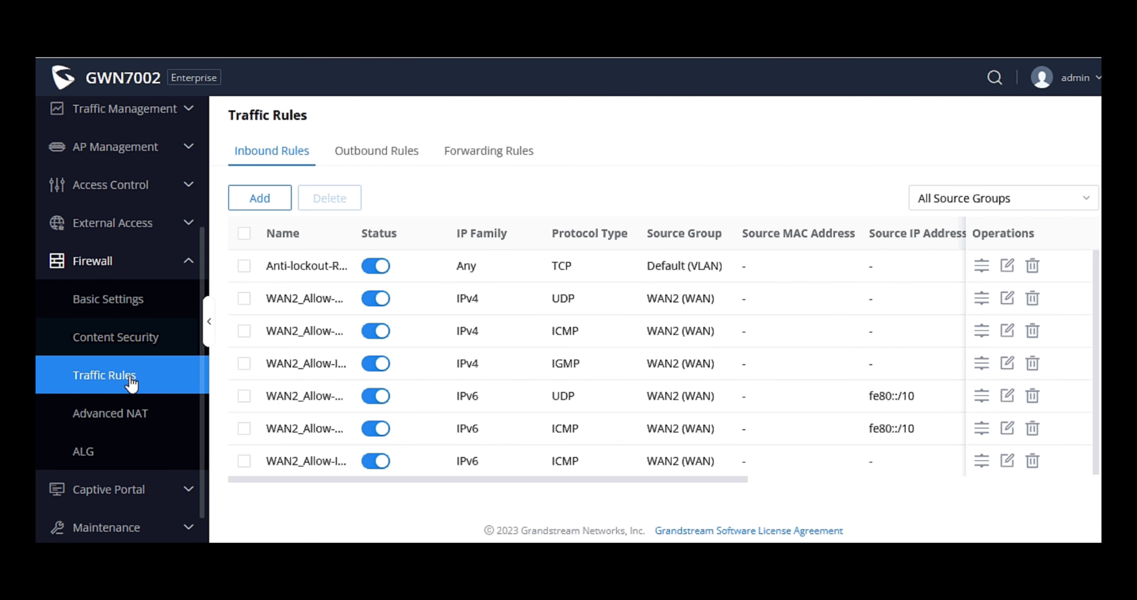
click(126, 414)
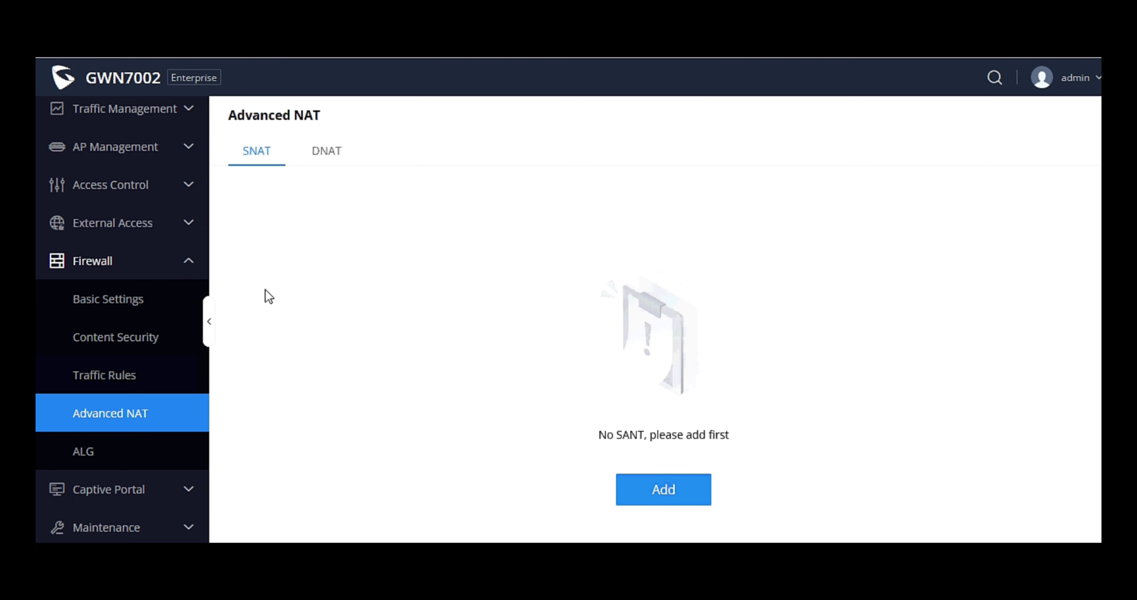
click(103, 453)
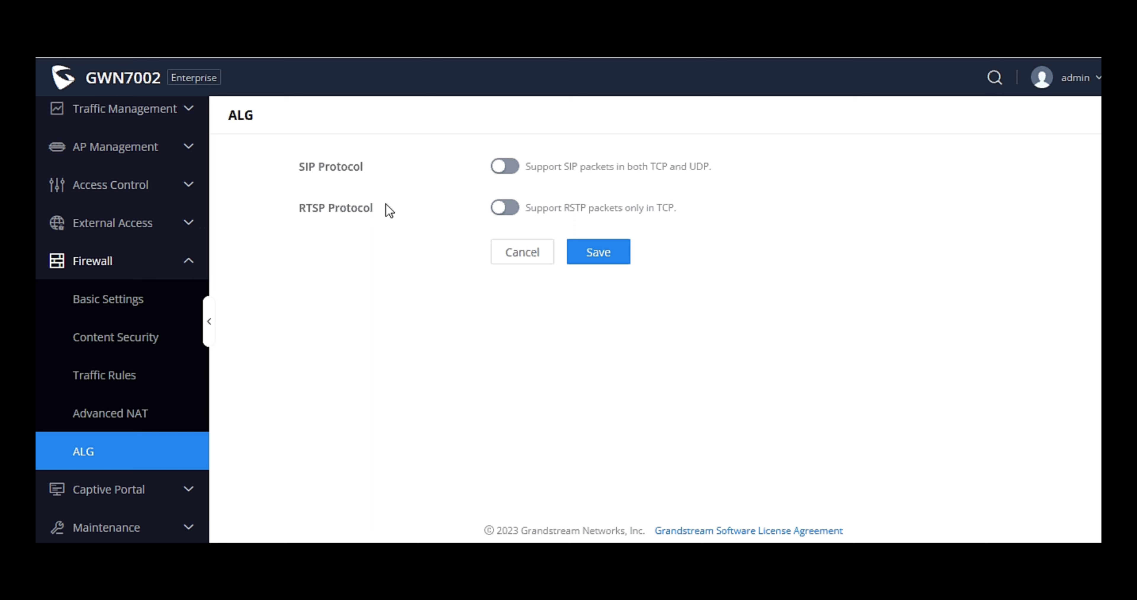
Visit Captive Portal policy and splash pages, start a new splash page, then expand Maintenance.
click(159, 488)
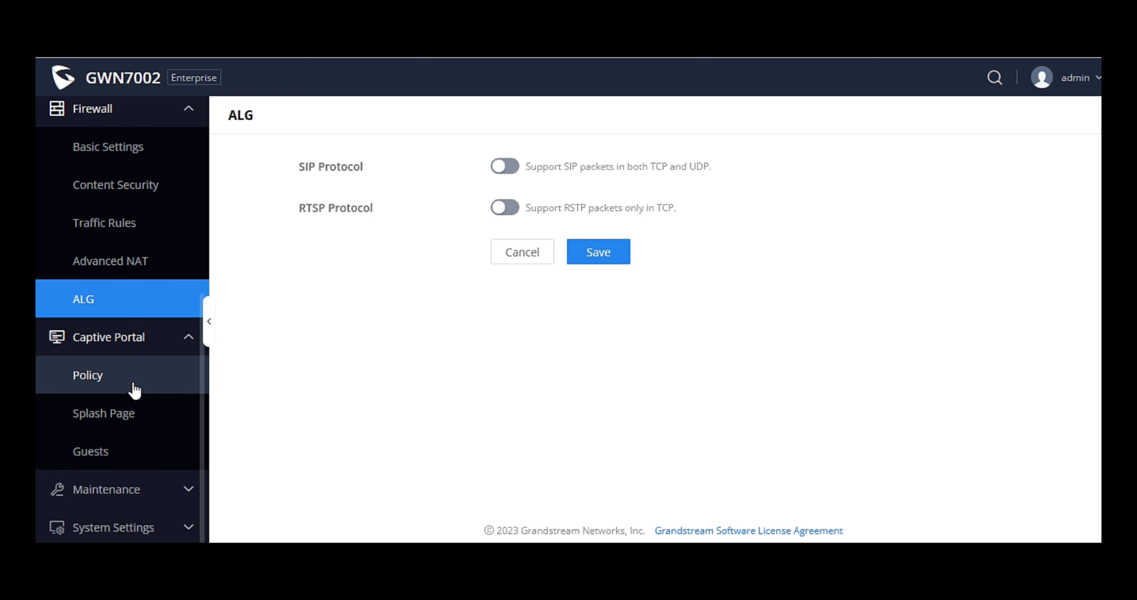
click(135, 390)
click(131, 412)
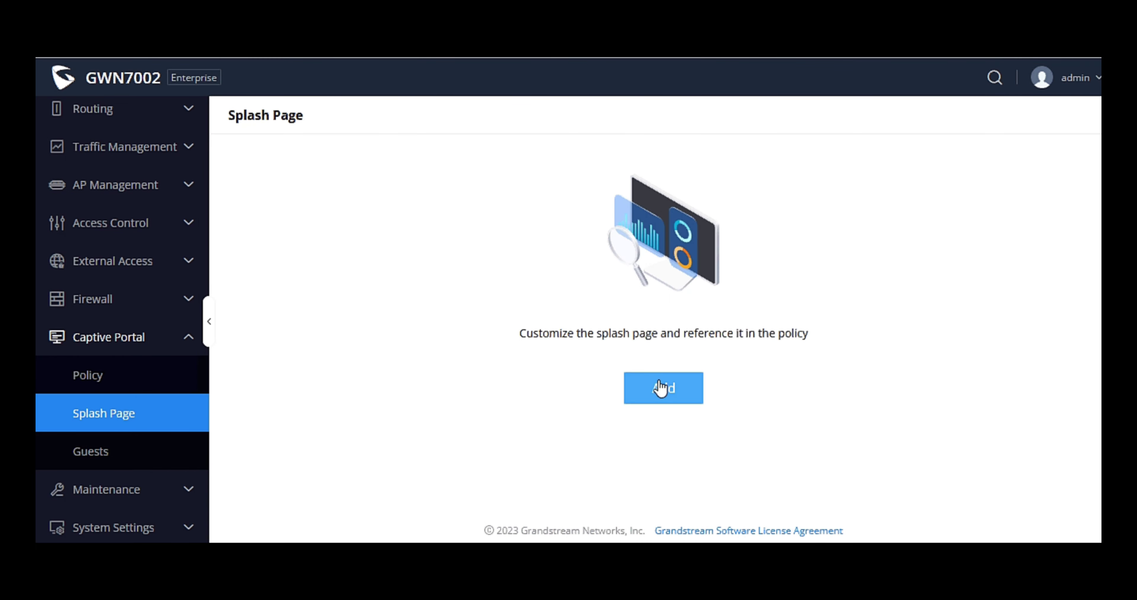
click(661, 389)
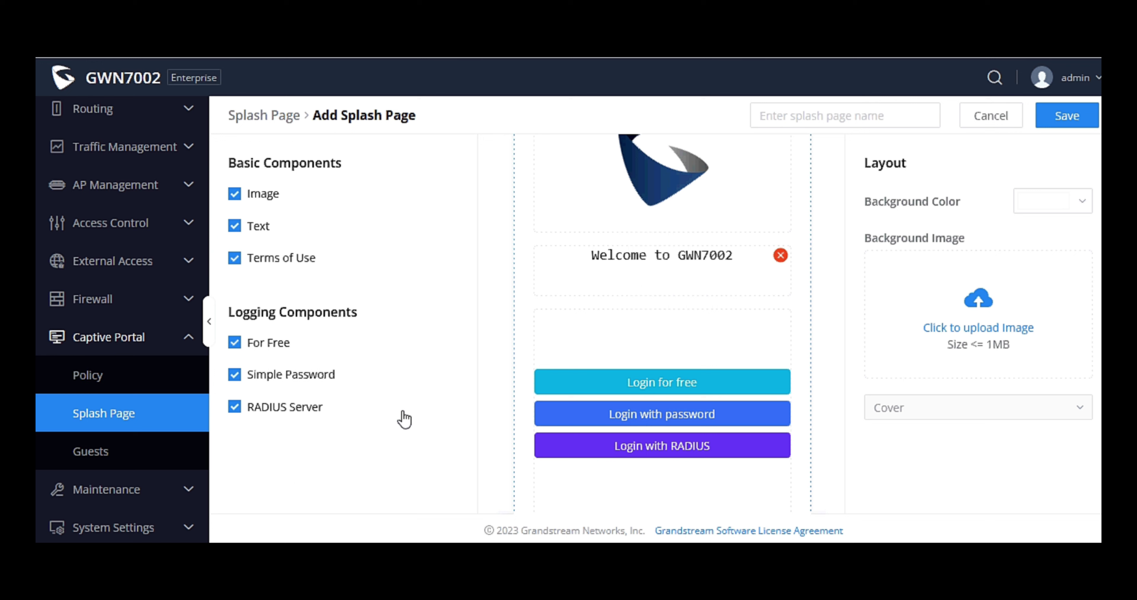
click(138, 493)
scroll(139, 493, down, 5)
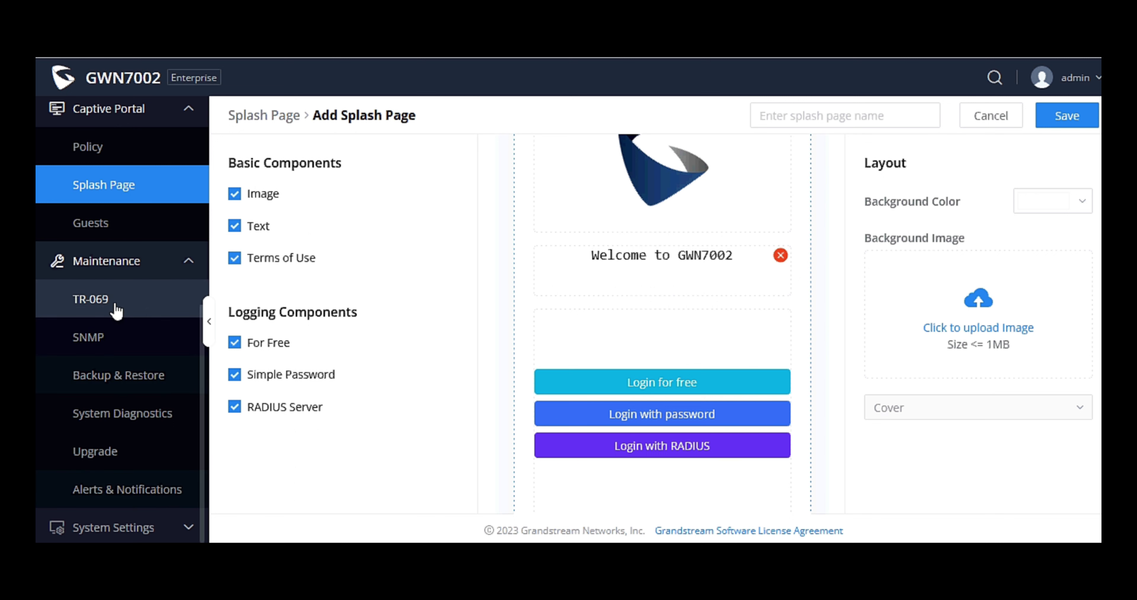
Look through the SNMP, Backup & Restore and System Diagnostics pages.
click(117, 348)
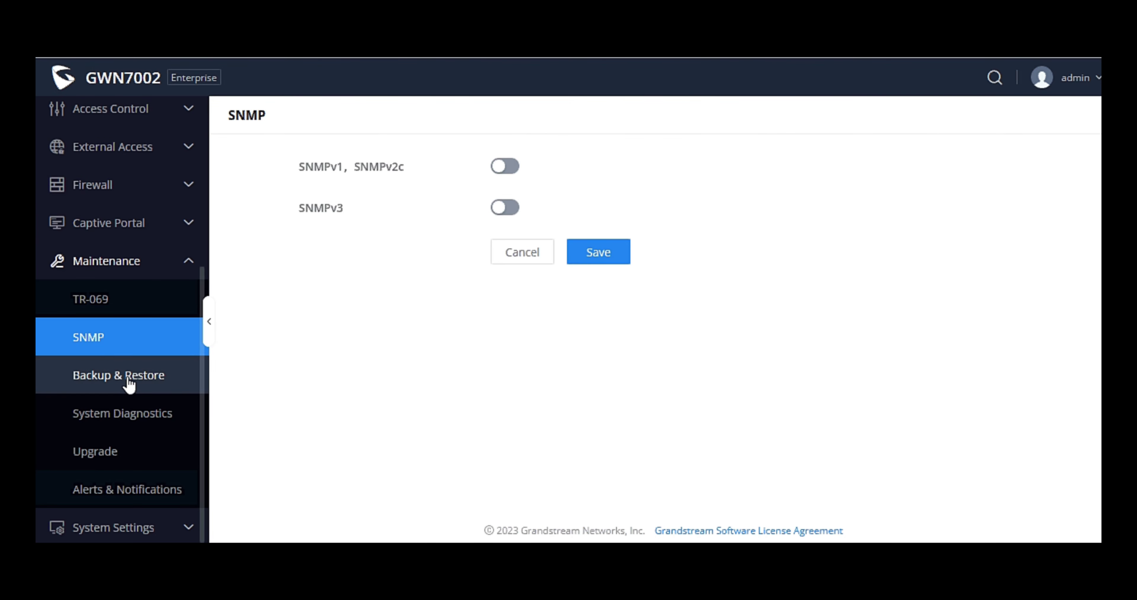
click(128, 379)
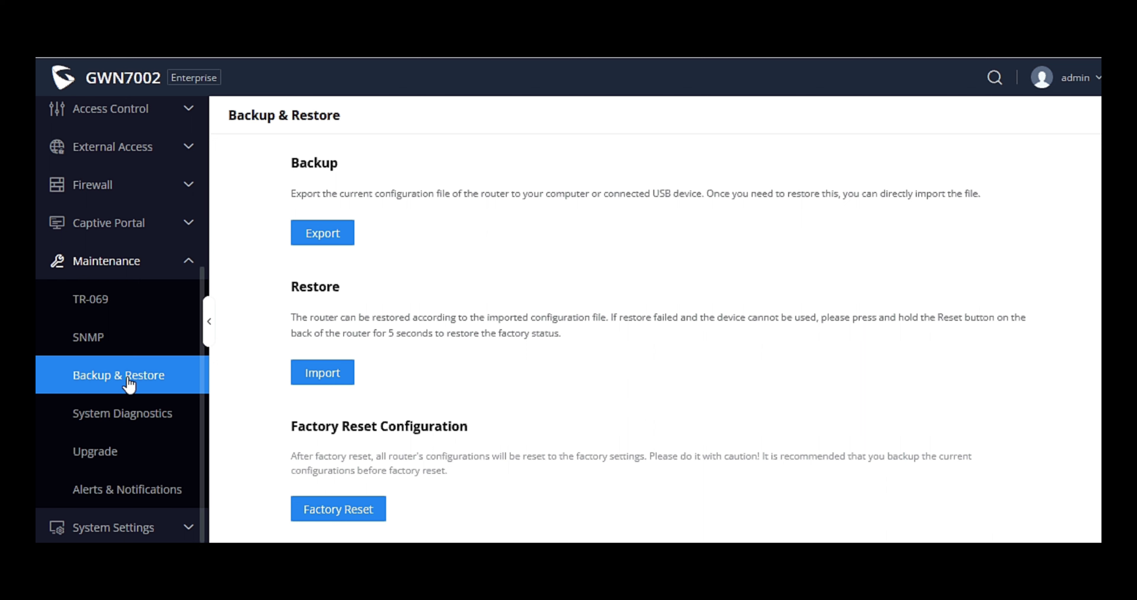
click(128, 420)
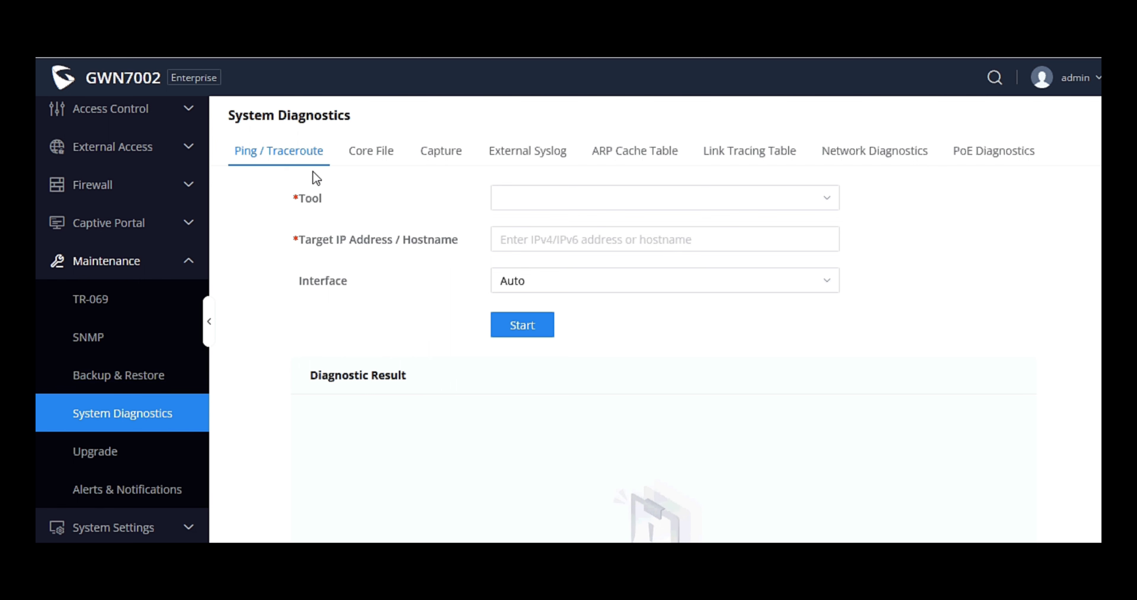
View the Core File, Capture and External Syslog tabs (4-Warning over UDP).
click(377, 154)
click(438, 162)
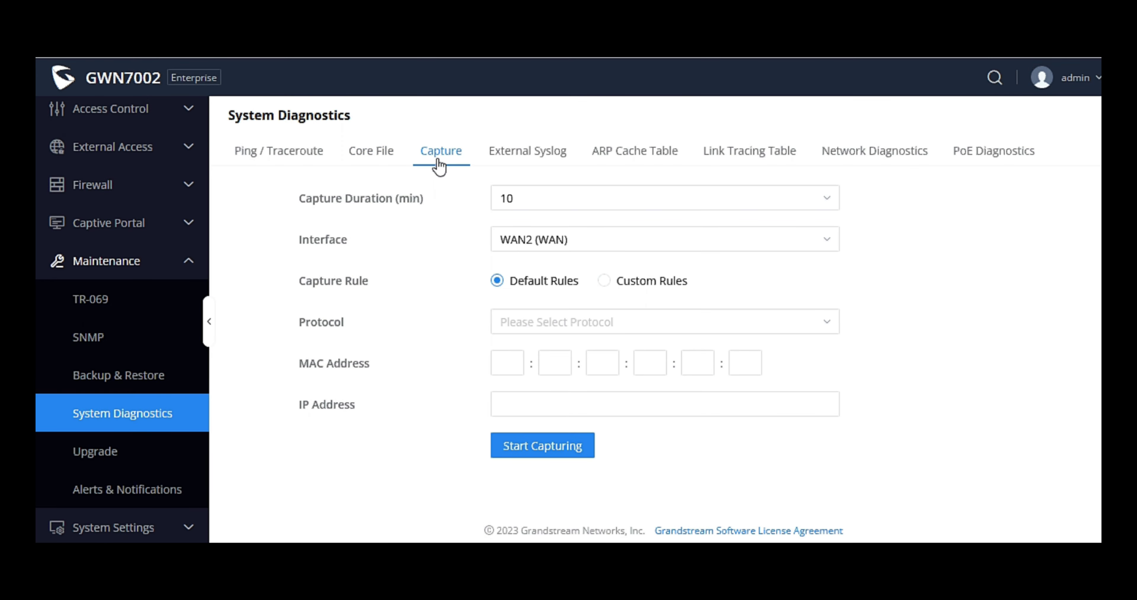
click(508, 162)
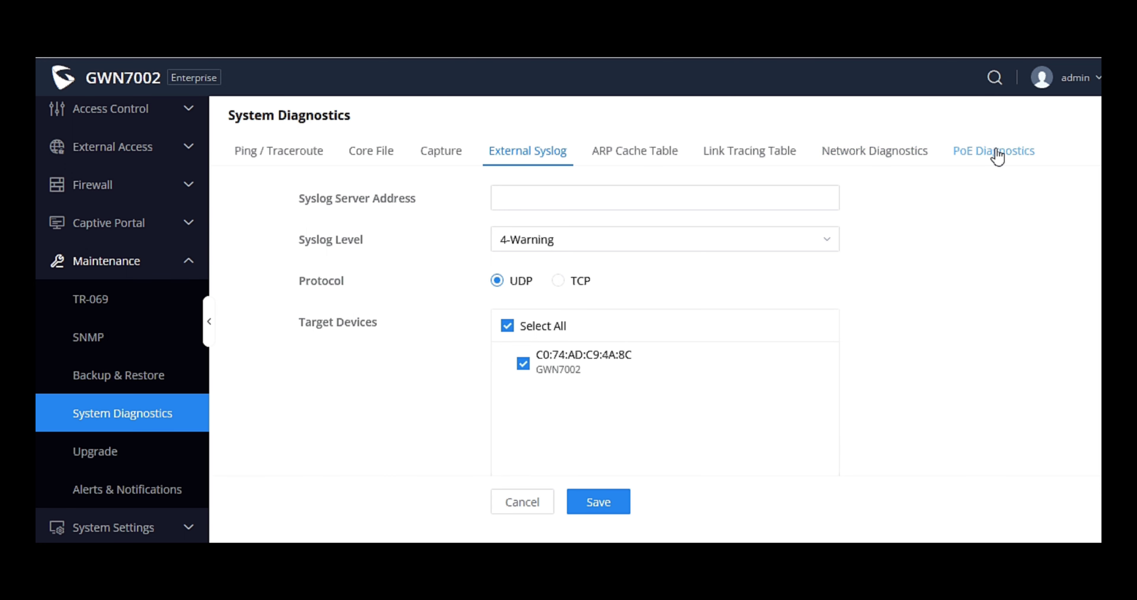
Check firmware Upgrade, then review alert thresholds: Memory Usage 75%, AP Offline Time 30 minutes.
click(136, 454)
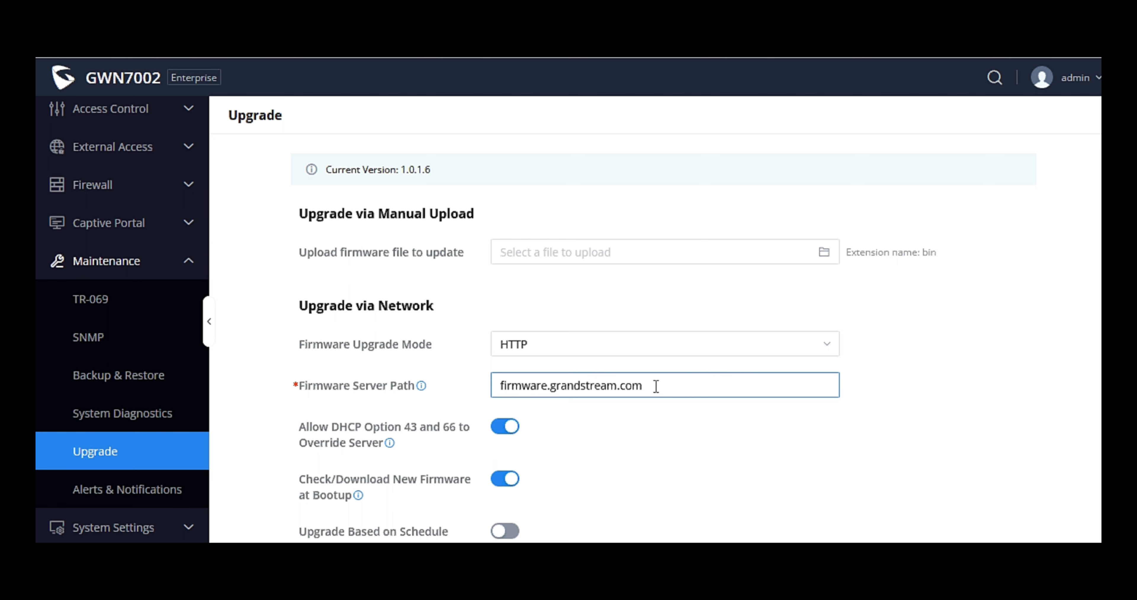
scroll(657, 386, down, 3)
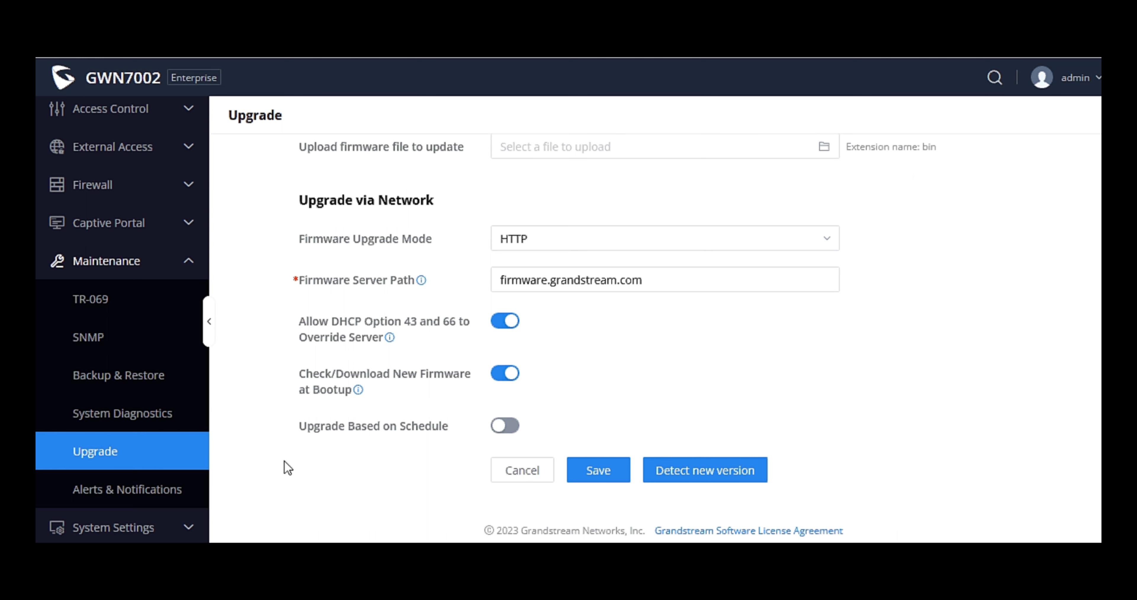
click(151, 488)
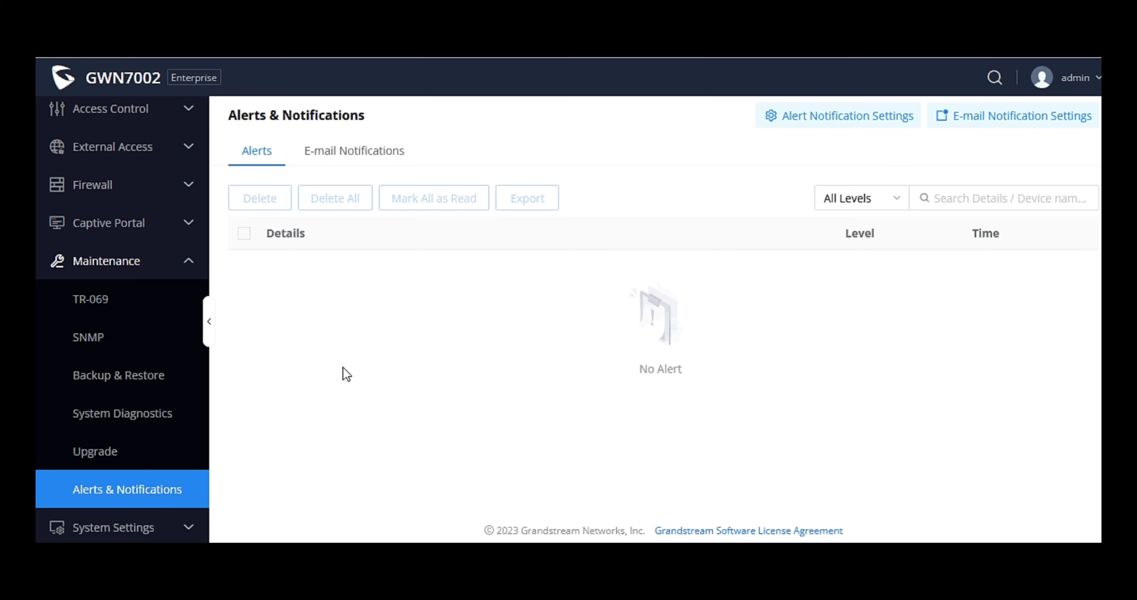
click(829, 116)
click(605, 303)
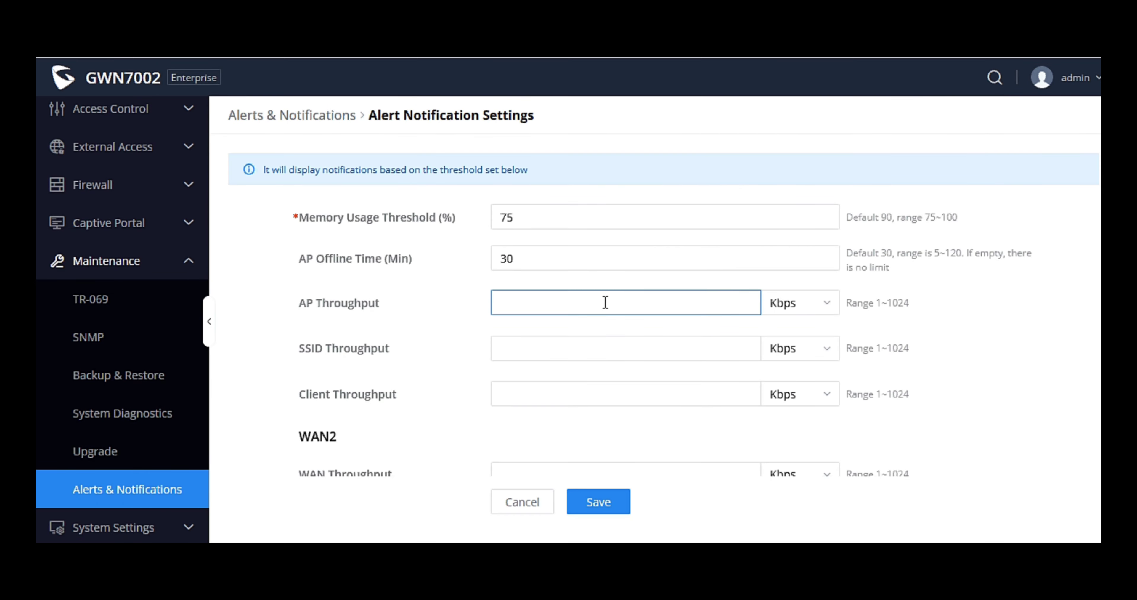
click(388, 257)
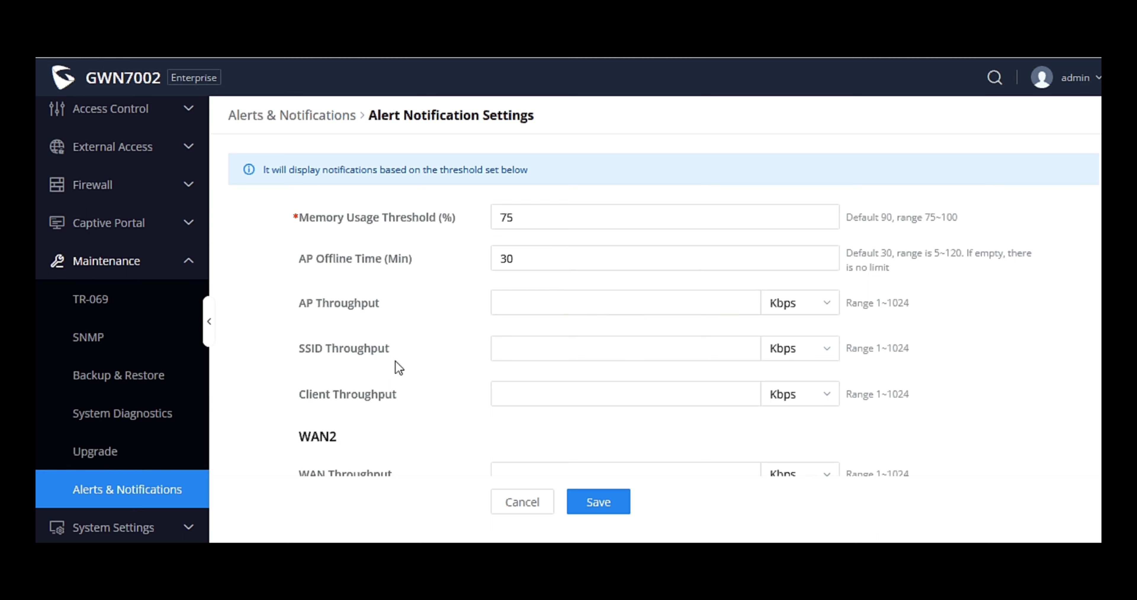
scroll(401, 405, down, 3)
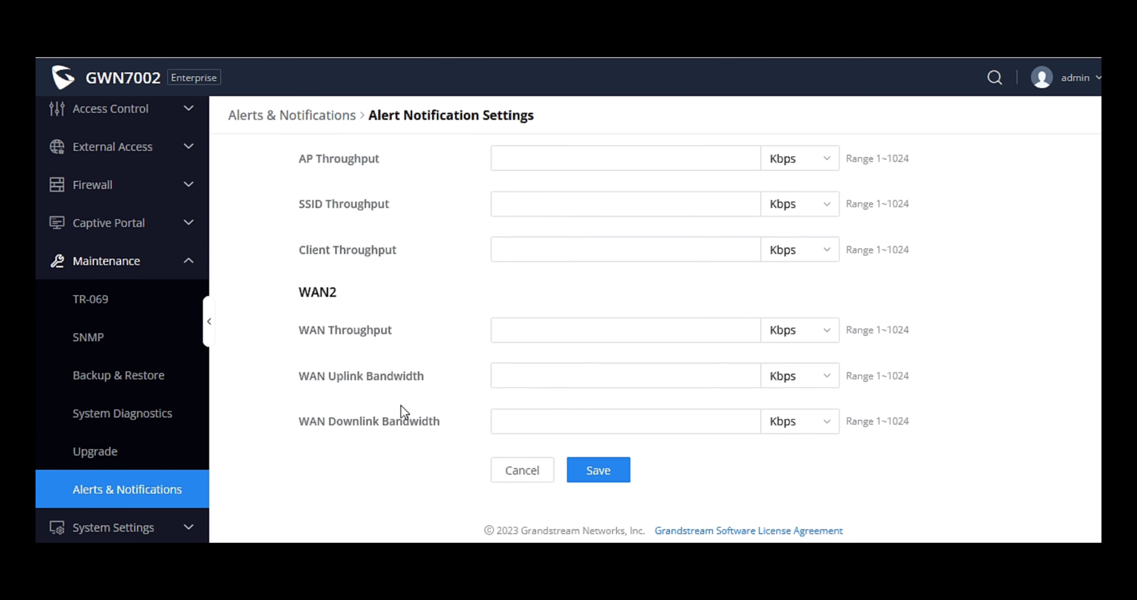
scroll(416, 359, up, 3)
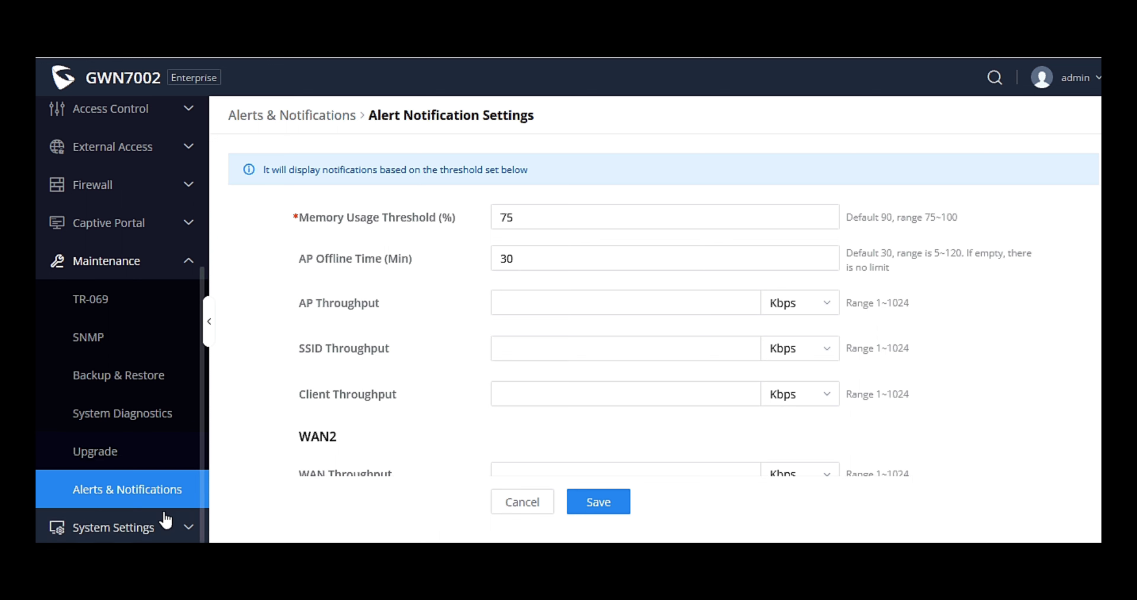
In Basic Settings, toggle Manager Settings on to see server fields, then back off.
click(167, 525)
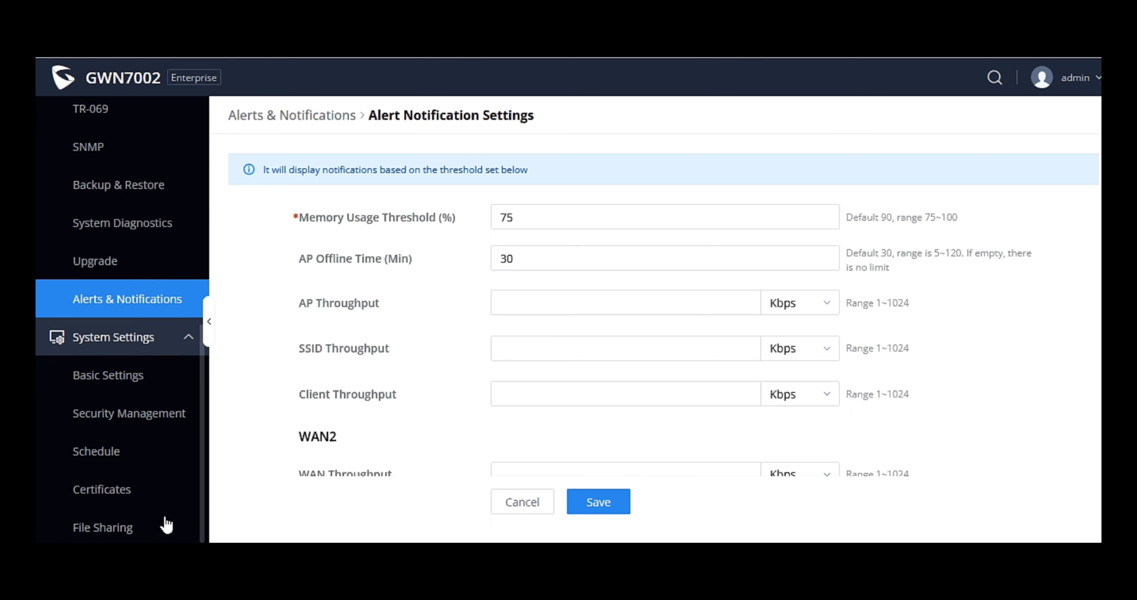
click(157, 391)
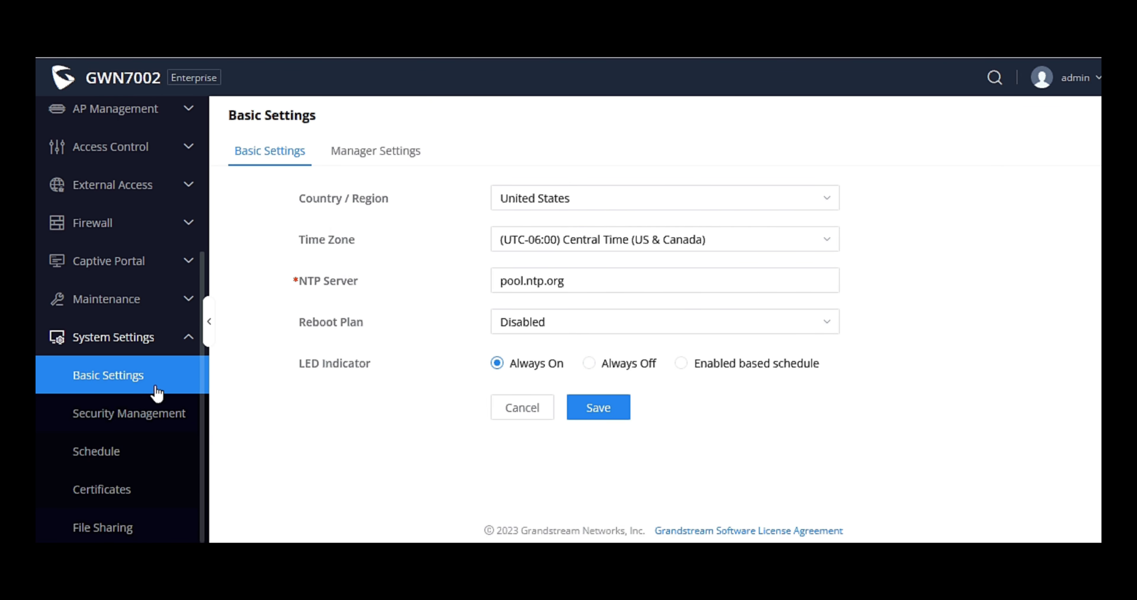
click(369, 151)
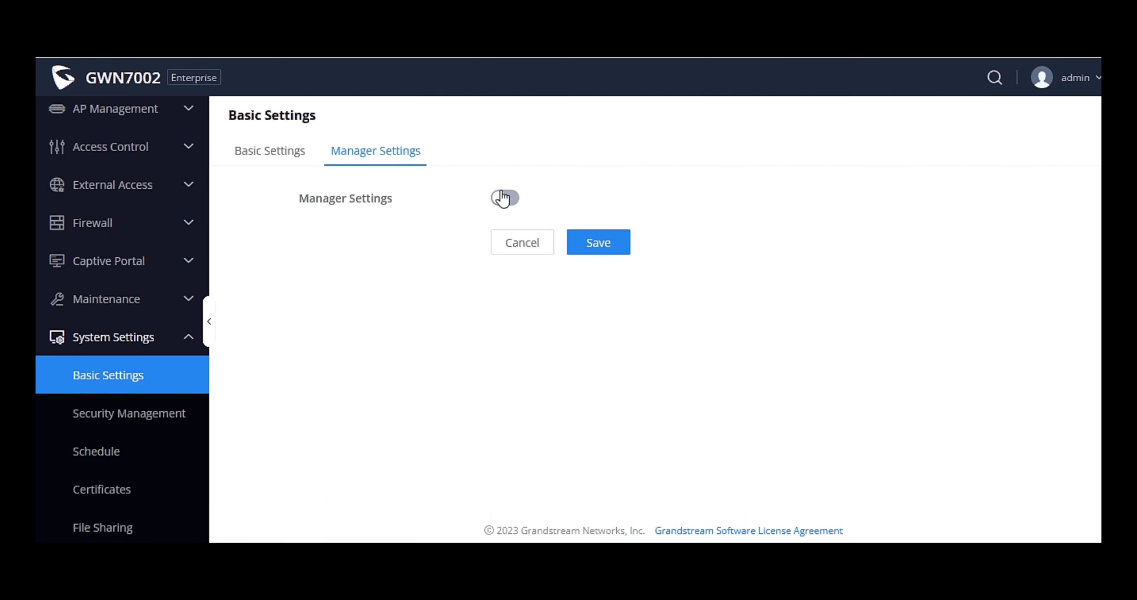
click(504, 198)
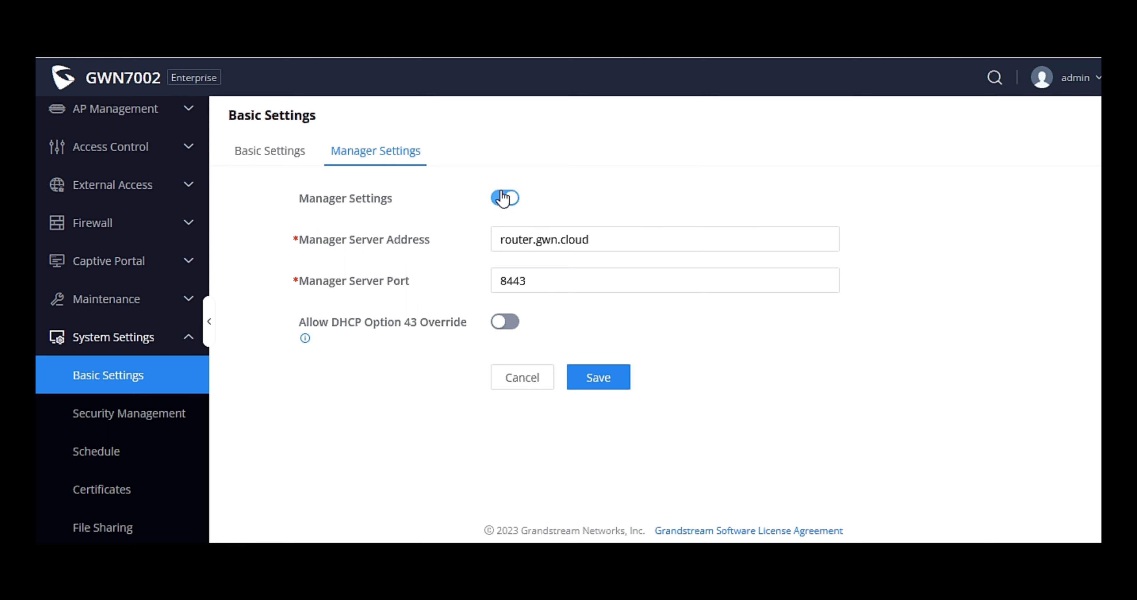
click(504, 198)
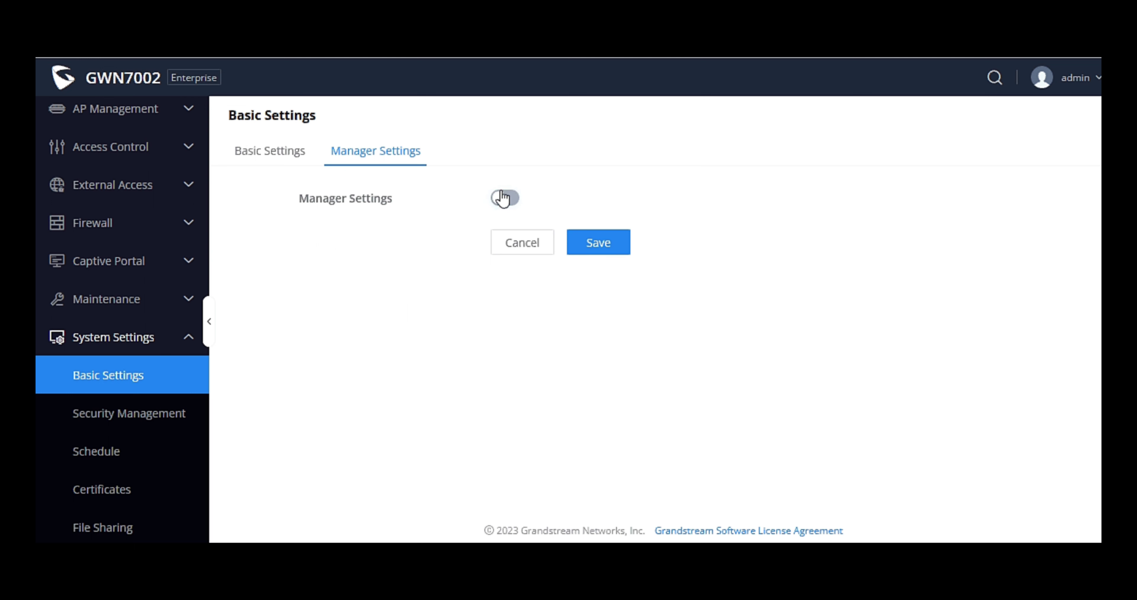
Review Security Management's Web Service, SSH Service and Passwordless Remote Access tabs.
click(168, 419)
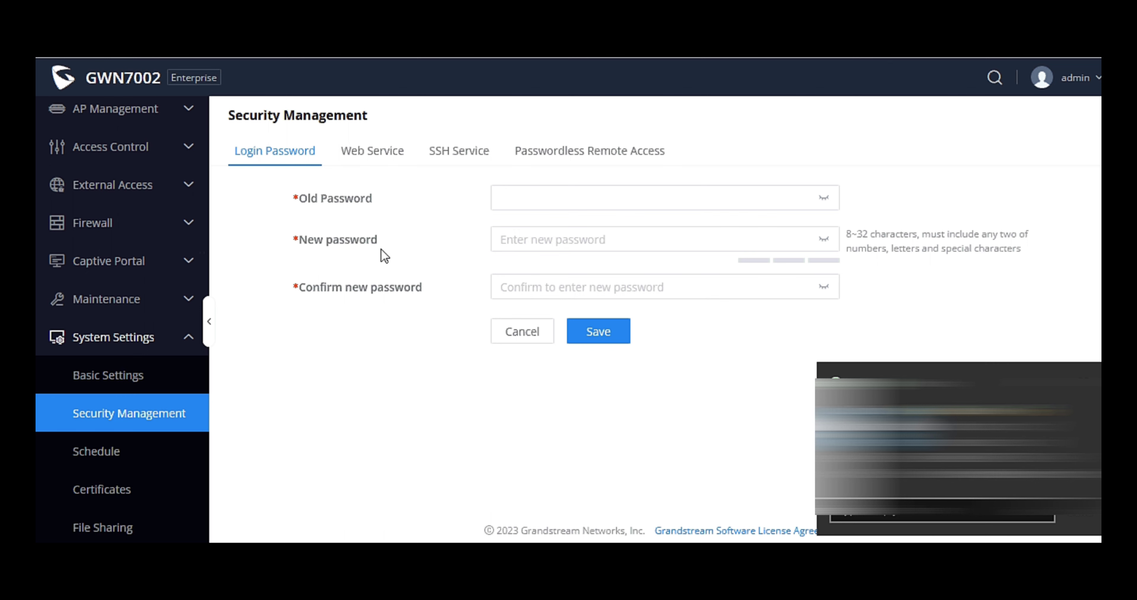
click(391, 153)
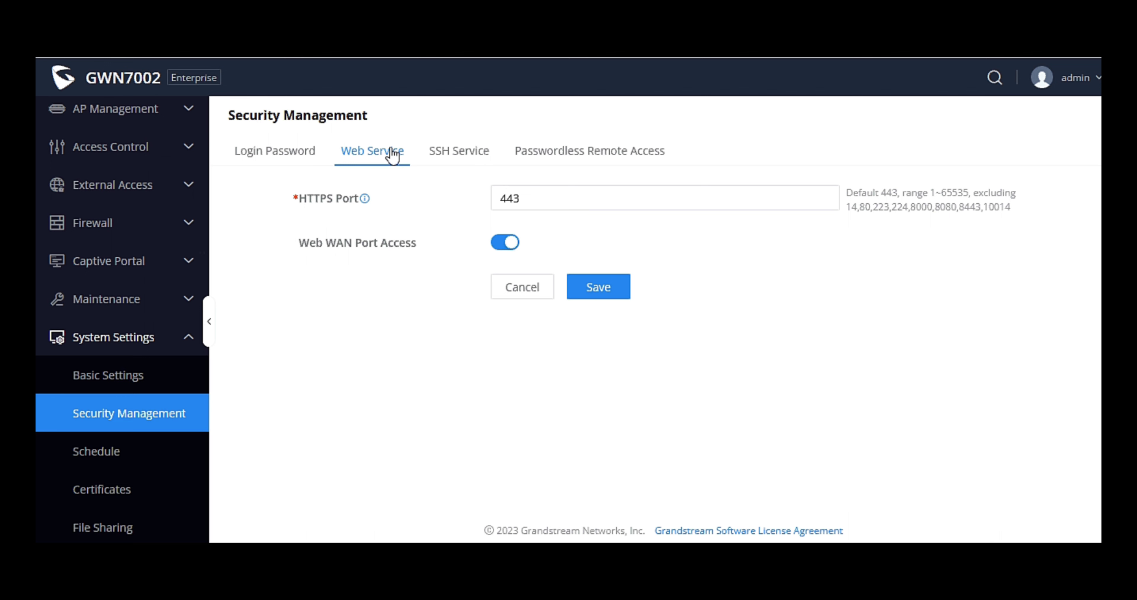
click(459, 152)
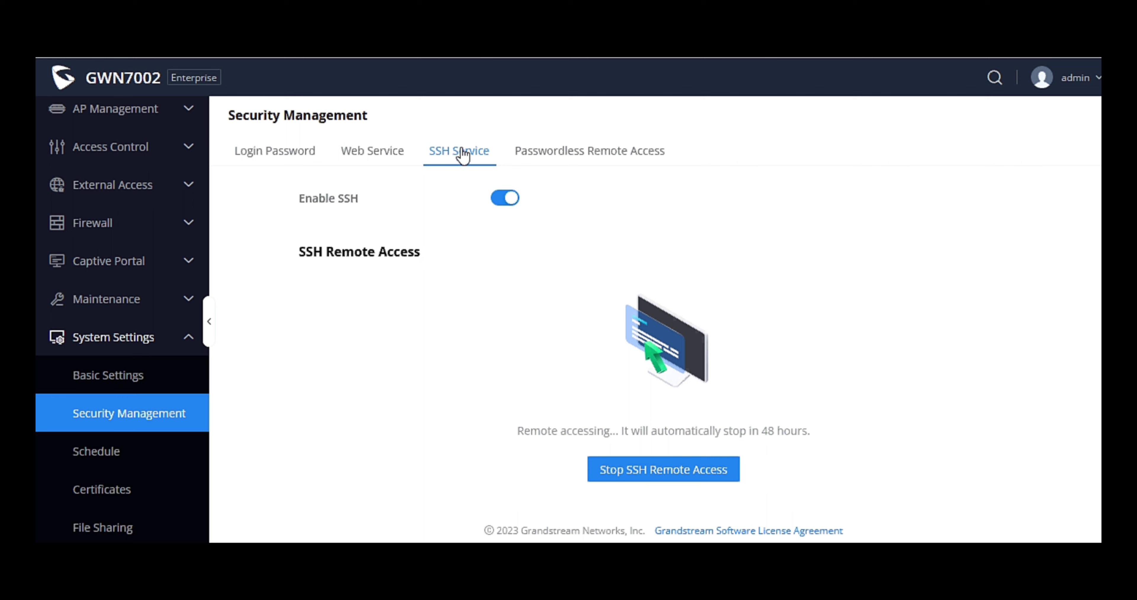
click(560, 150)
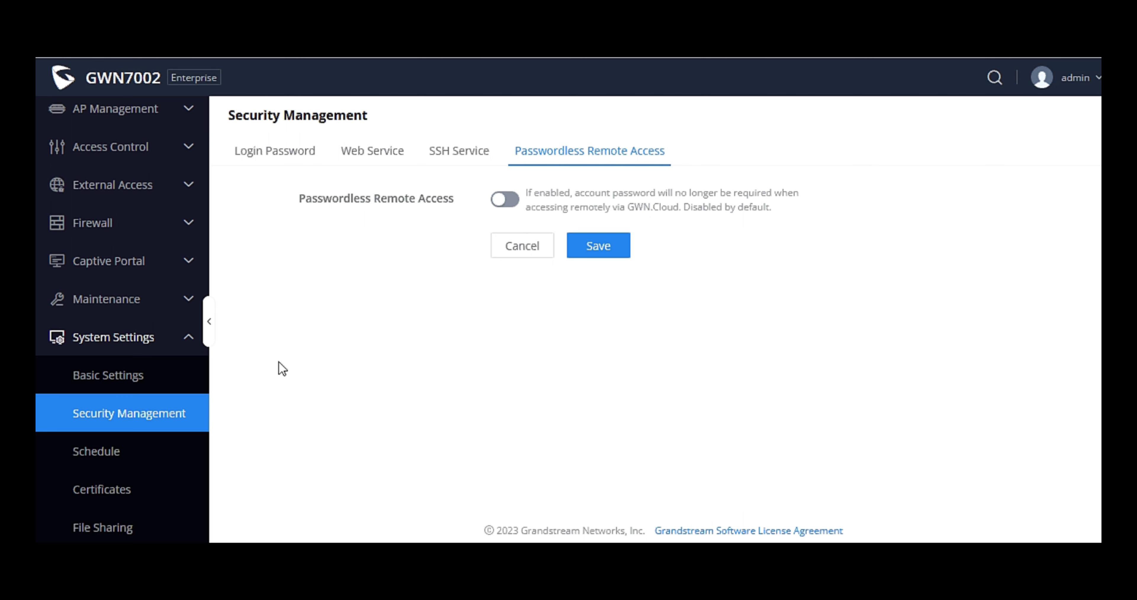
View Schedule, the empty Certificates list, and File Sharing reporting no USB device.
click(148, 452)
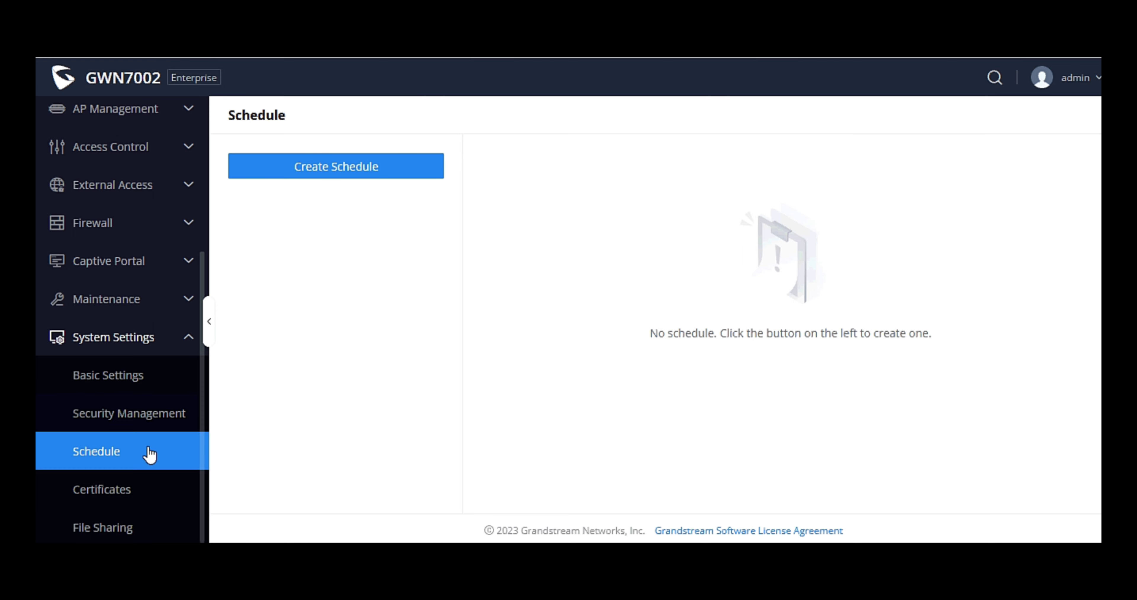
click(122, 489)
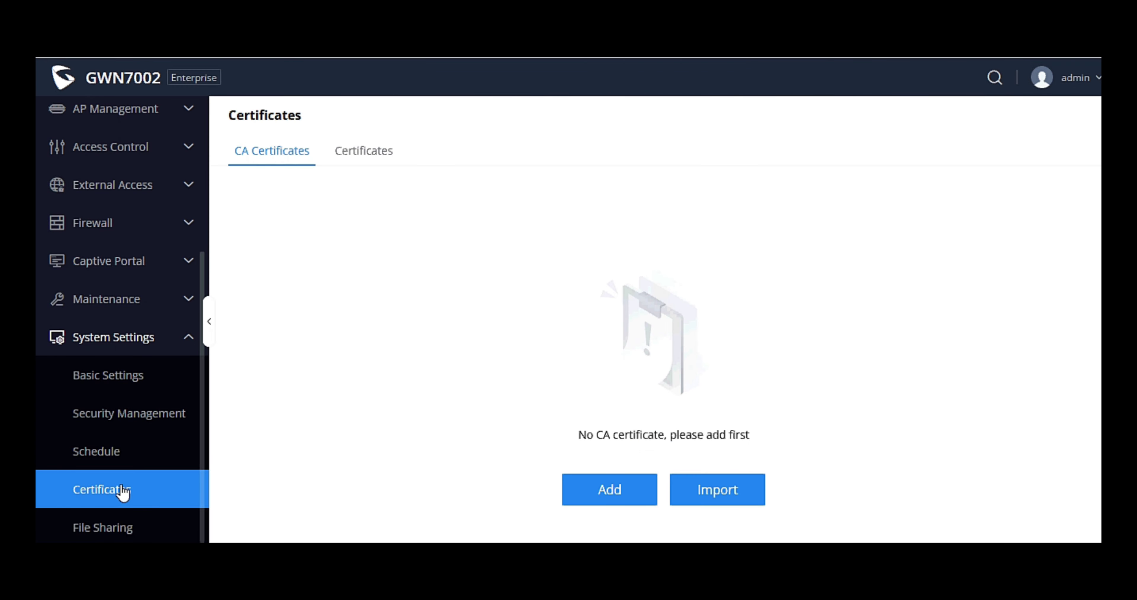
click(112, 528)
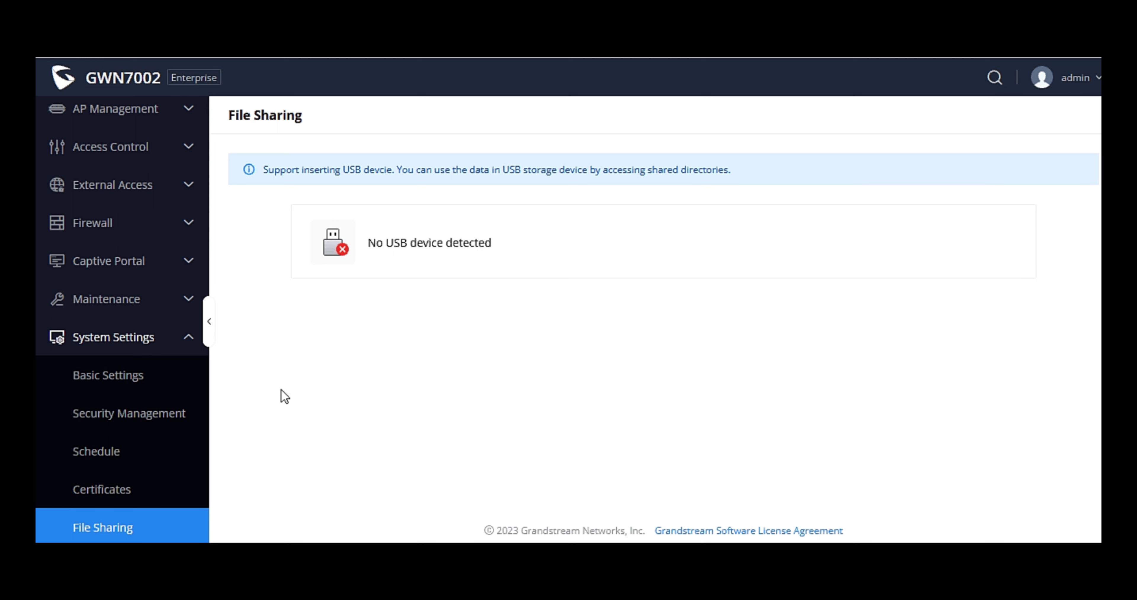
Return to the Overview dashboard and scroll to WAN2 traffic, 0 devices, 0 clients, no alerts.
scroll(124, 262, up, 5)
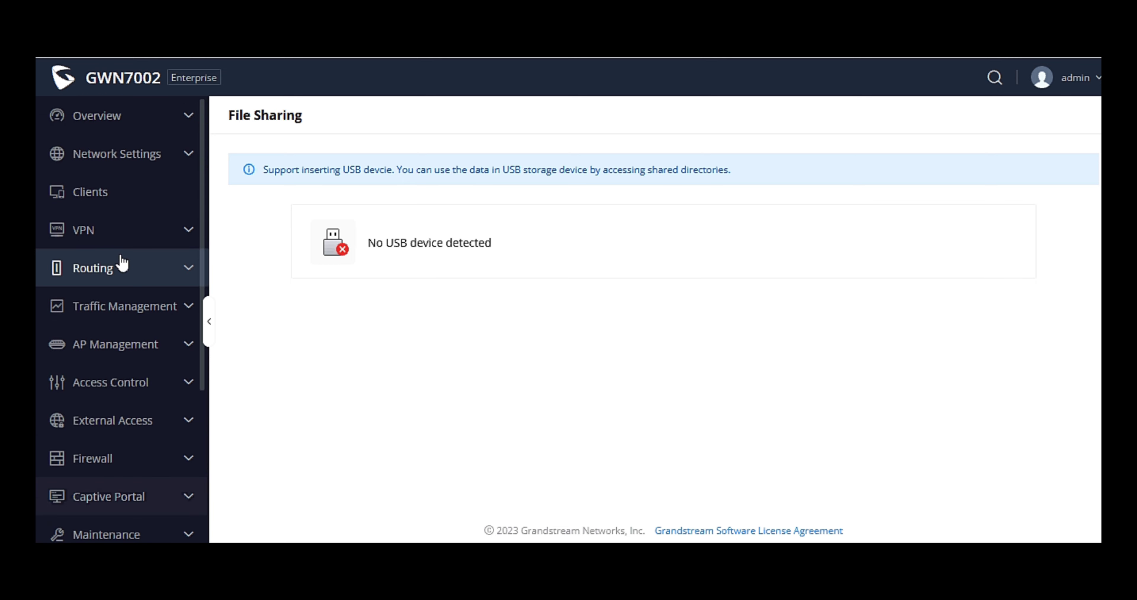
click(142, 118)
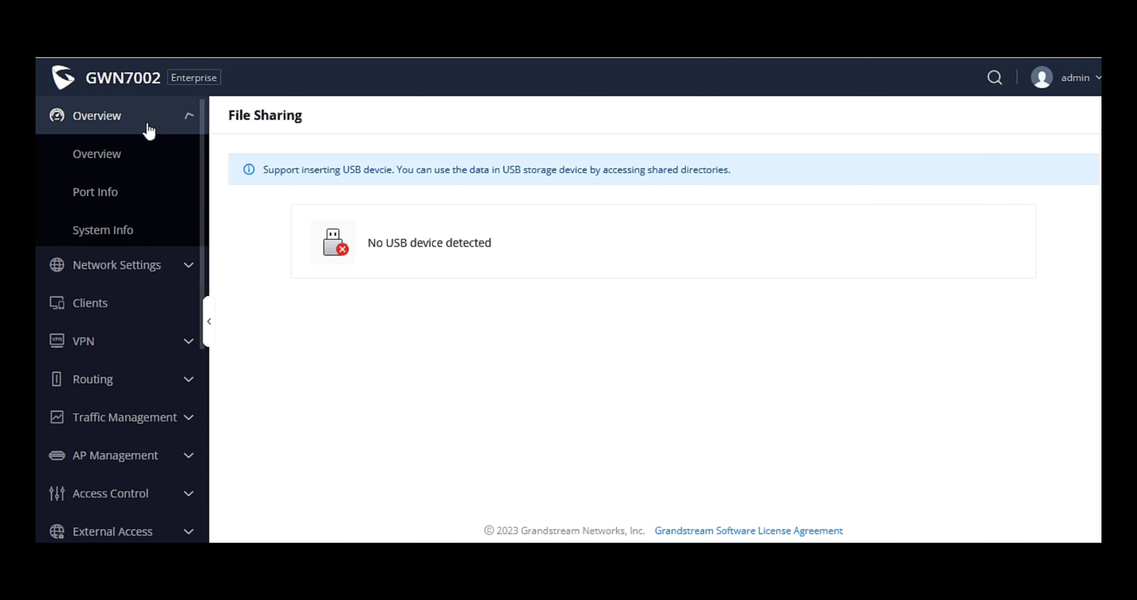
click(131, 166)
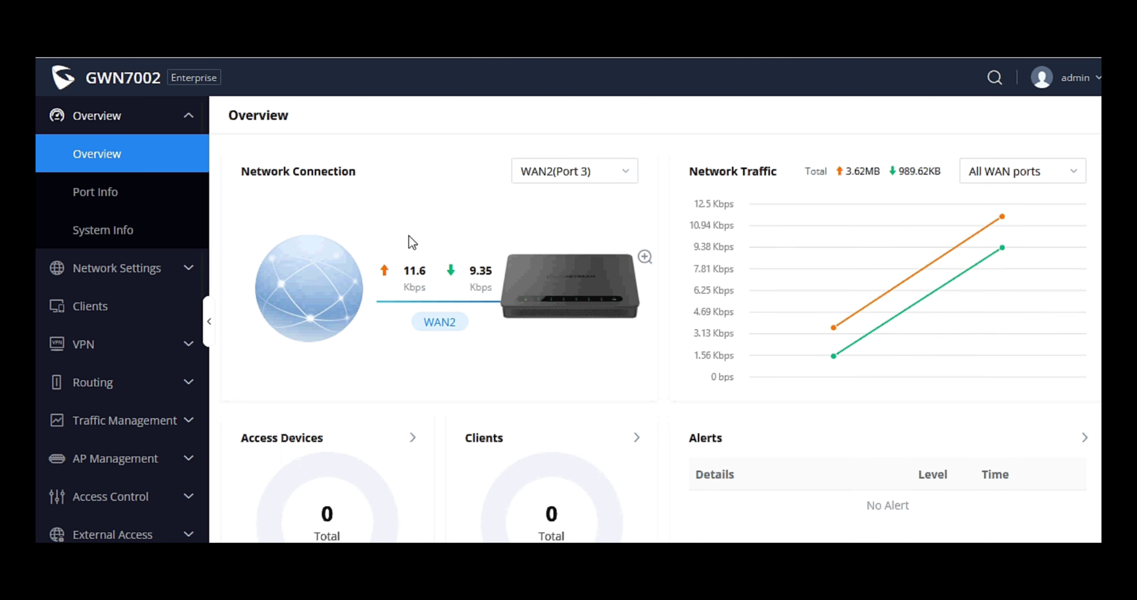
scroll(412, 242, down, 5)
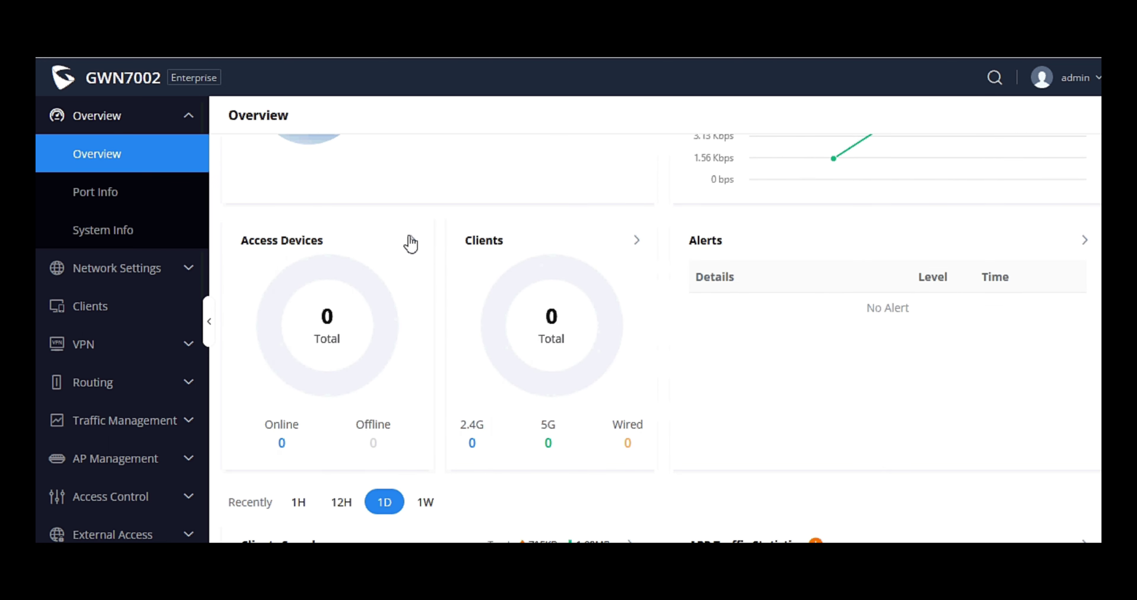